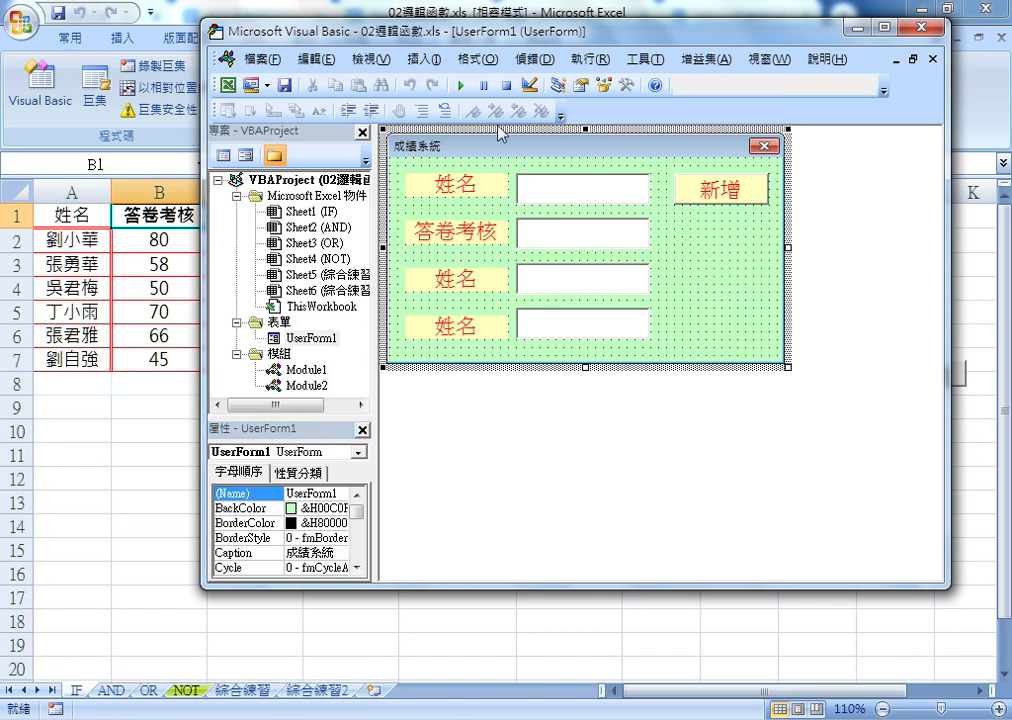
Show the controls Toolbox and select the first 姓名 label (Label1) on the 成績系統 form
{"action": "left_click", "coordinate": [628, 86]}
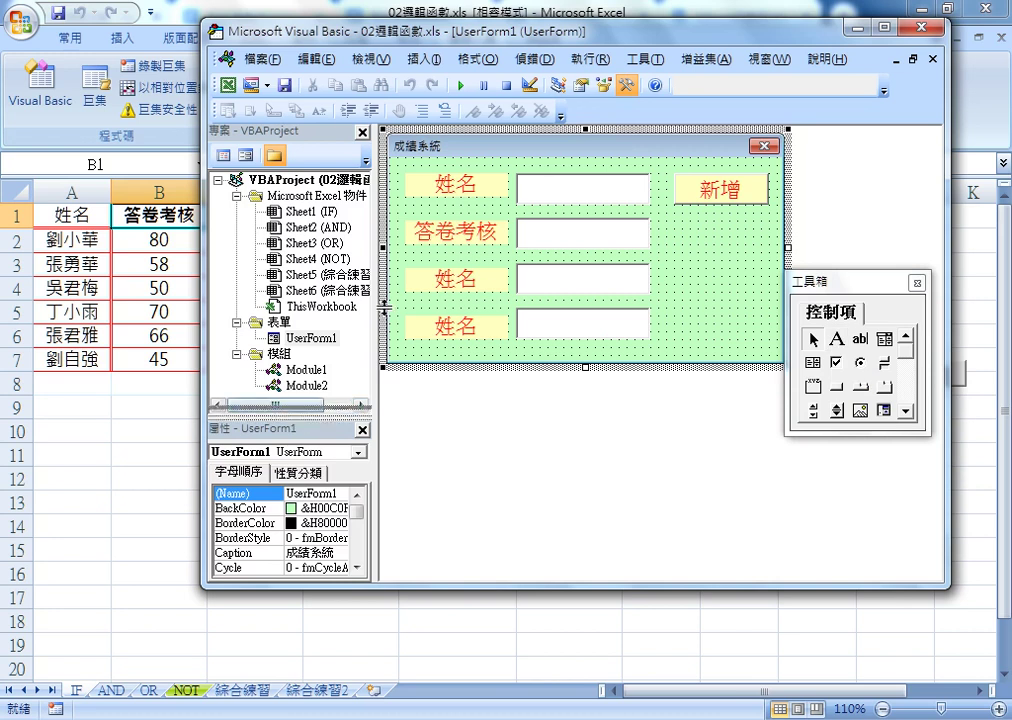
{"action": "left_click", "coordinate": [458, 186]}
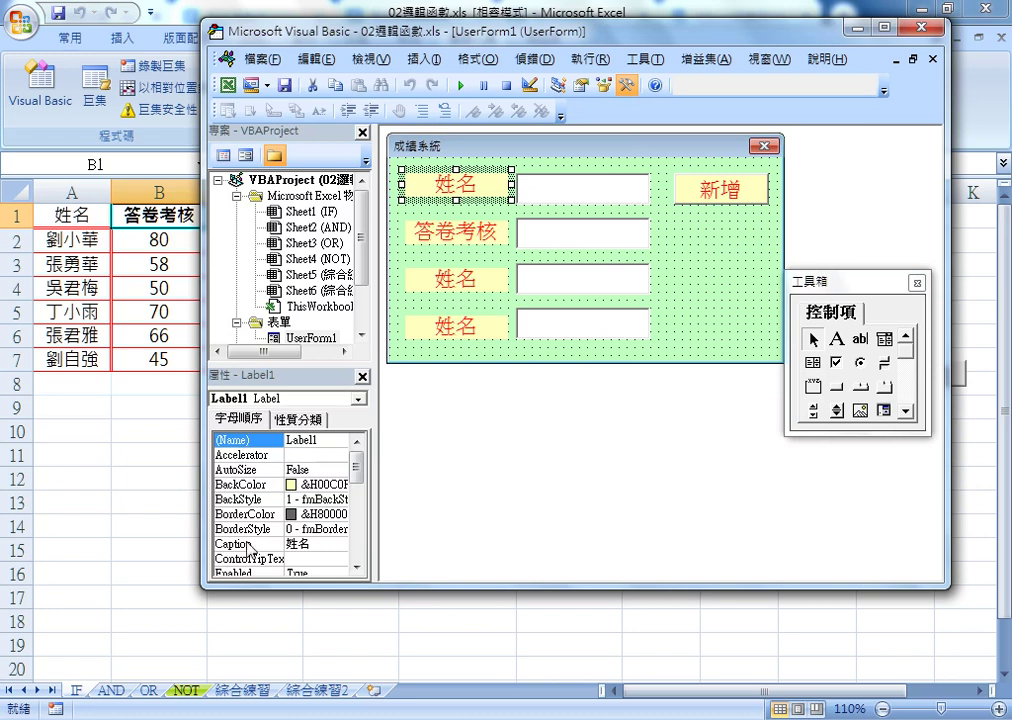
Enlarge the Properties pane to review Label1's caption, 新細明體 size-16 font and red colour, cancelling the Font dialog
{"action": "left_click", "coordinate": [296, 546]}
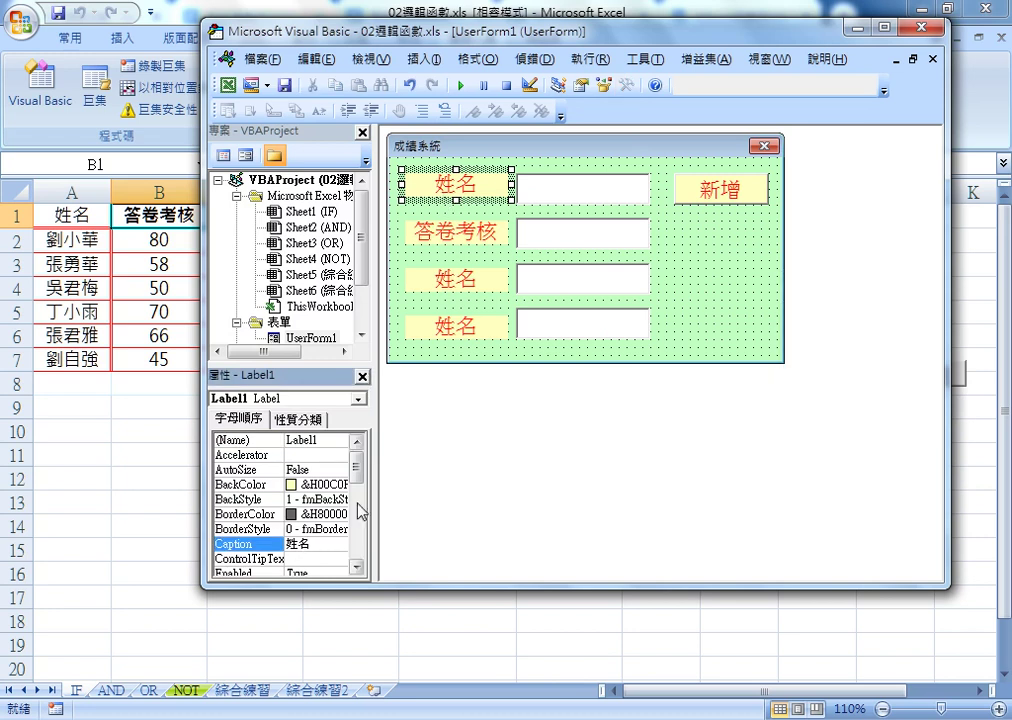
{"action": "left_click_drag", "start_coordinate": [307, 367], "coordinate": [307, 335]}
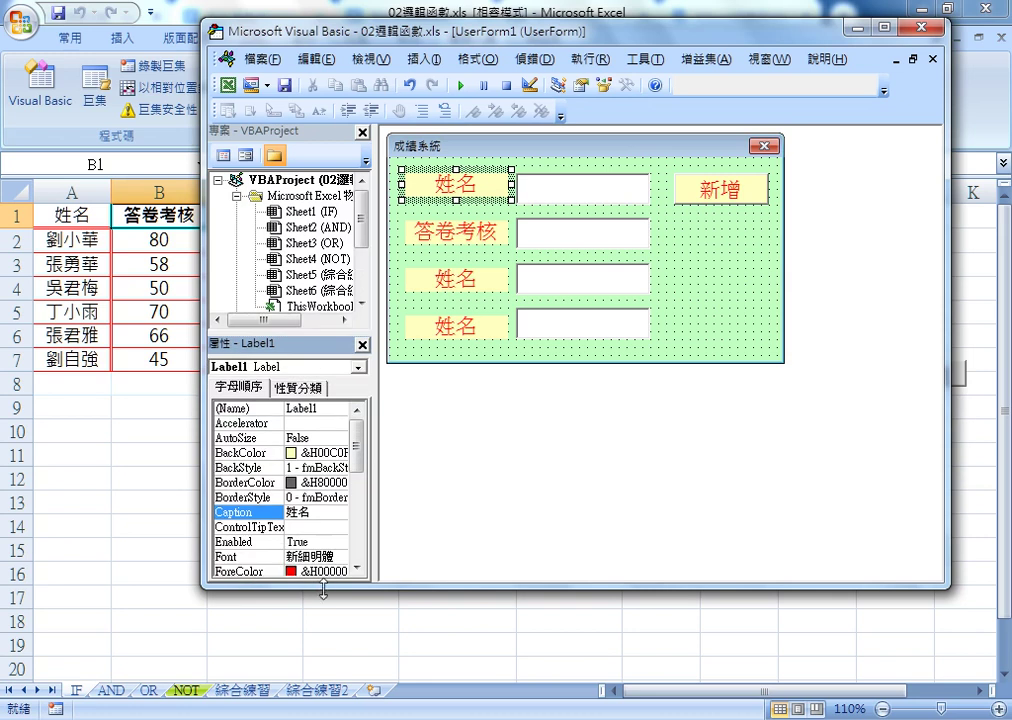
{"action": "left_click_drag", "start_coordinate": [323, 592], "coordinate": [323, 684]}
{"action": "left_click", "coordinate": [336, 598]}
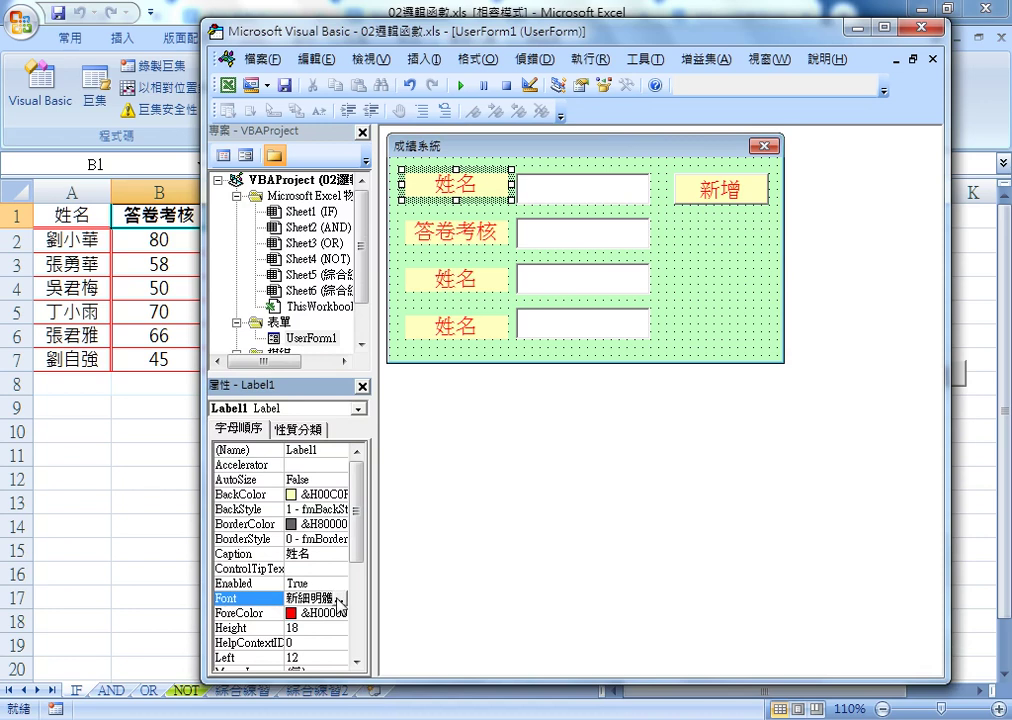
{"action": "left_click", "coordinate": [340, 600]}
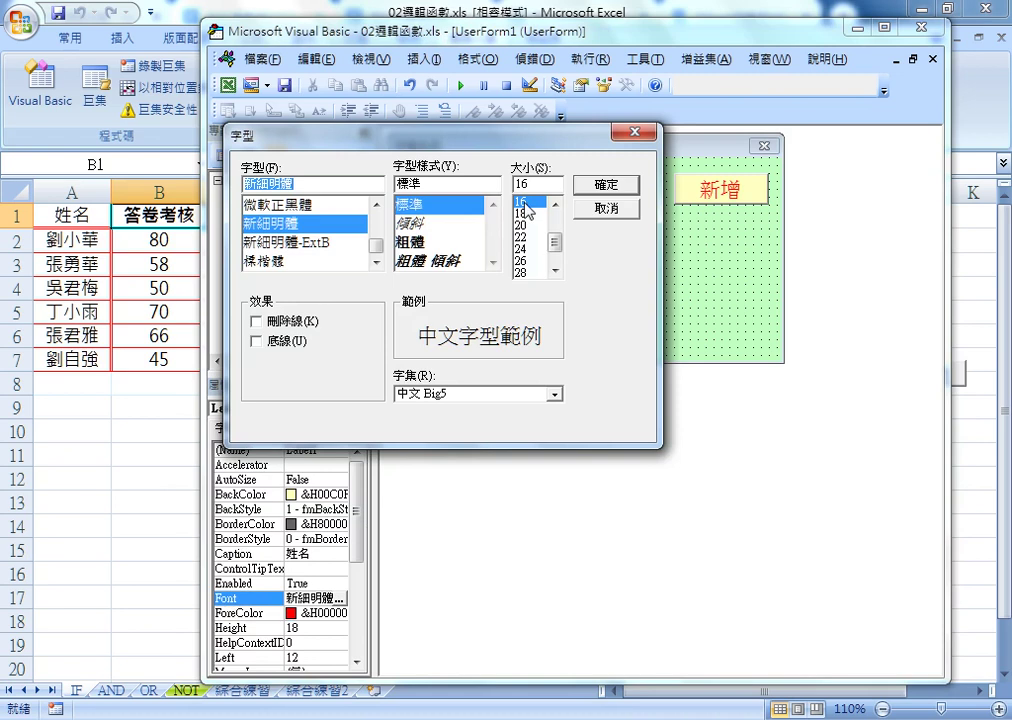
{"action": "left_click", "coordinate": [606, 208]}
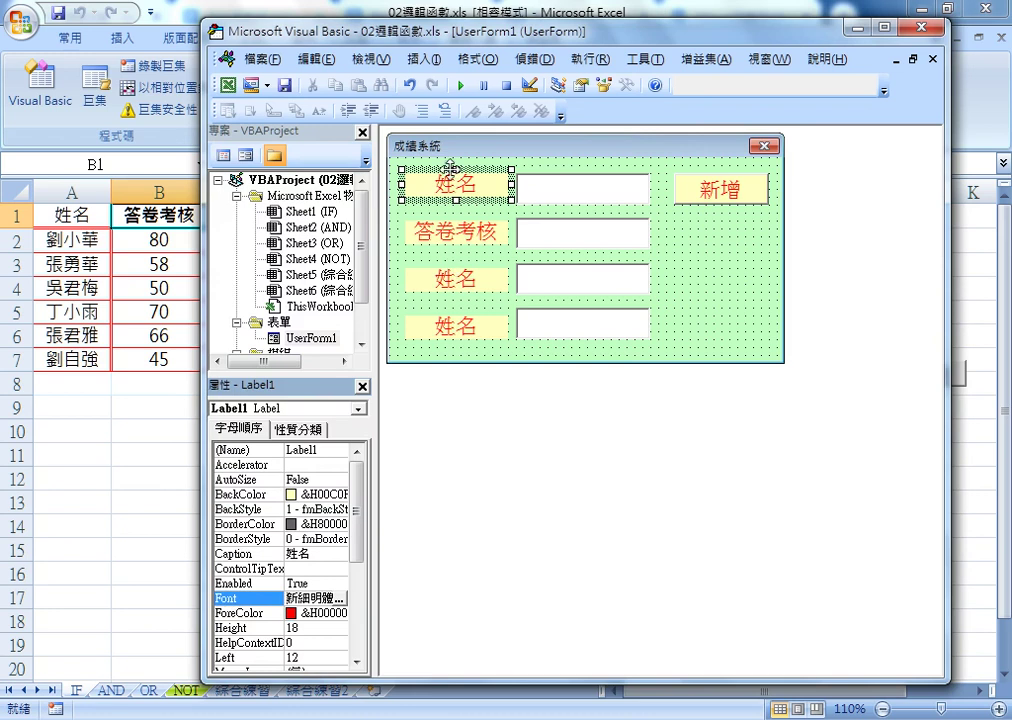
{"action": "left_click_drag", "start_coordinate": [473, 164], "coordinate": [455, 349]}
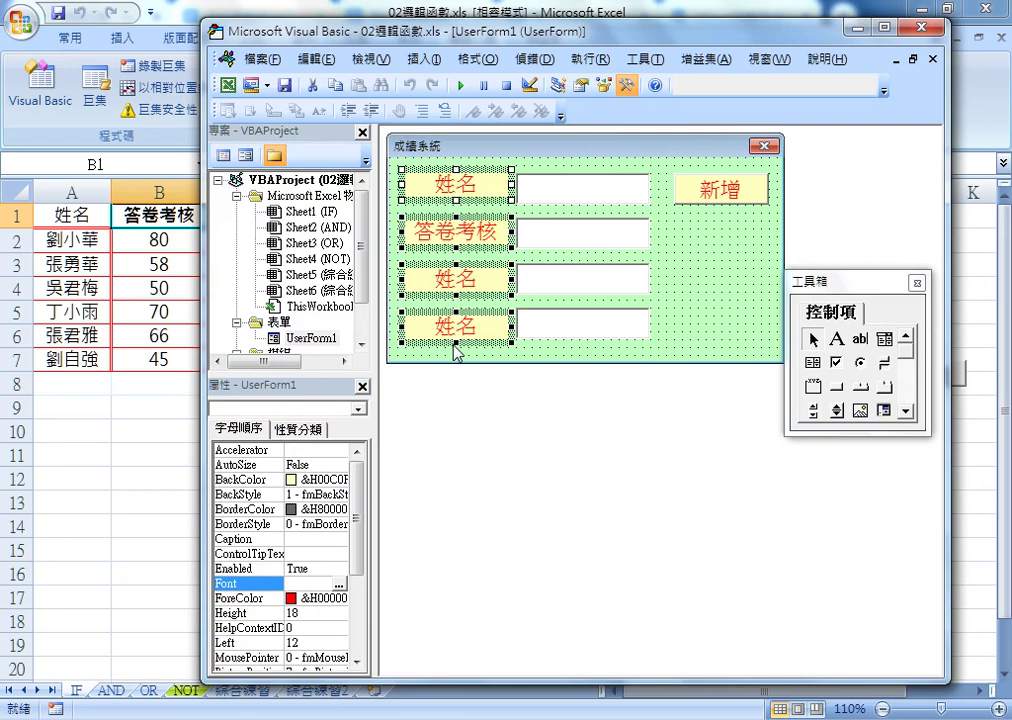
{"action": "left_click", "coordinate": [475, 60]}
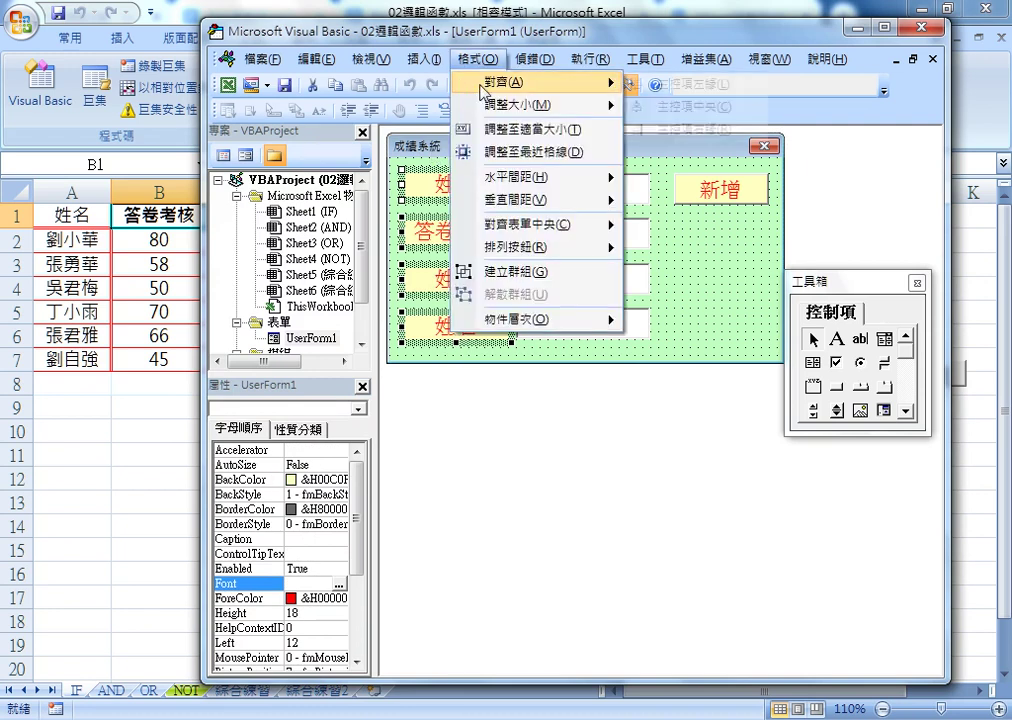
{"action": "mouse_move", "coordinate": [520, 82]}
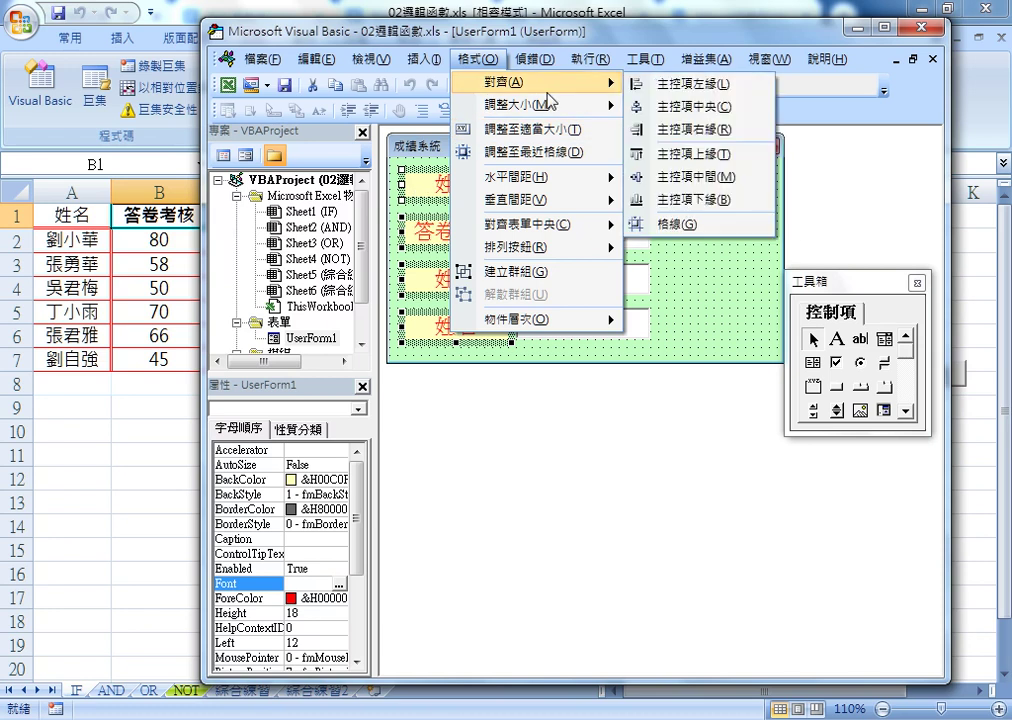
{"action": "left_click", "coordinate": [390, 180]}
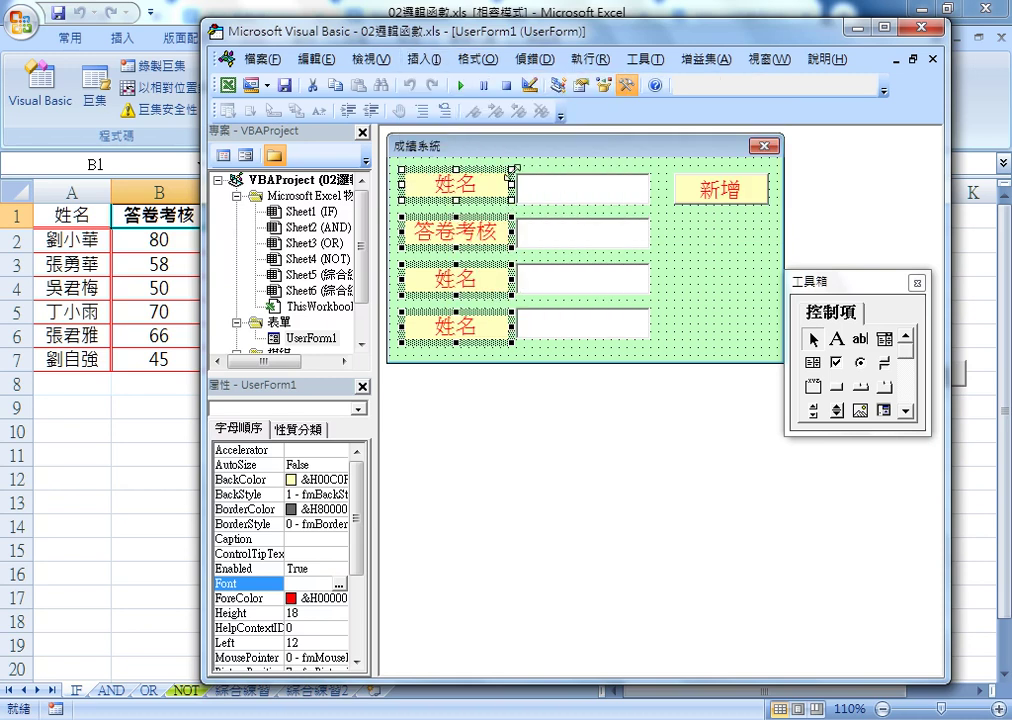
{"action": "left_click", "coordinate": [466, 60]}
{"action": "mouse_move", "coordinate": [530, 82]}
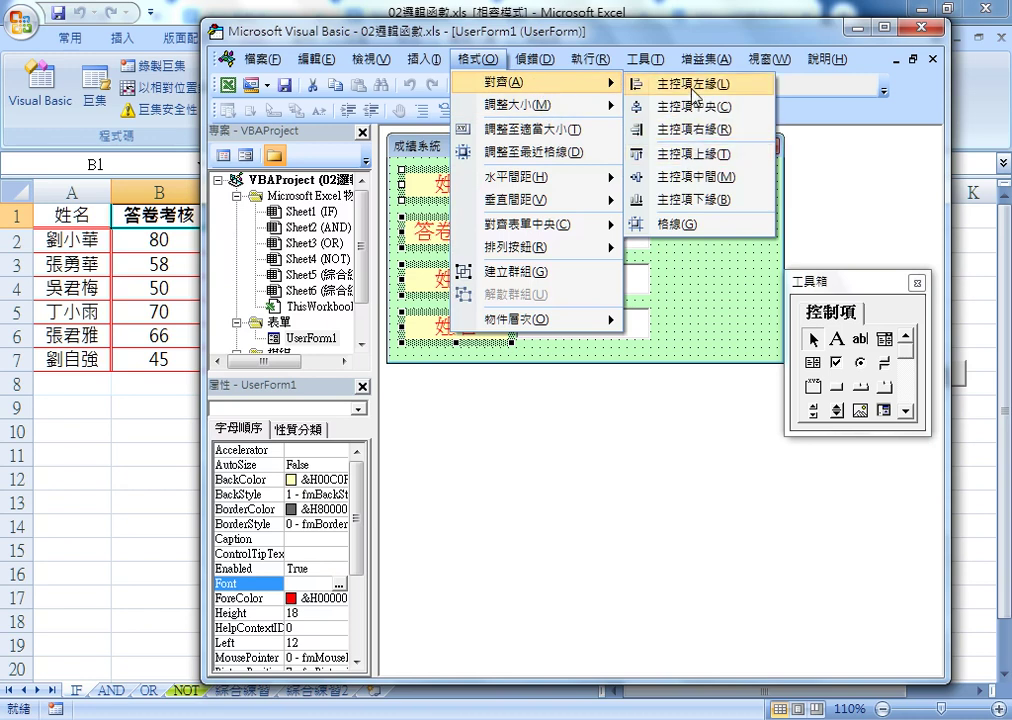
{"action": "left_click", "coordinate": [546, 70]}
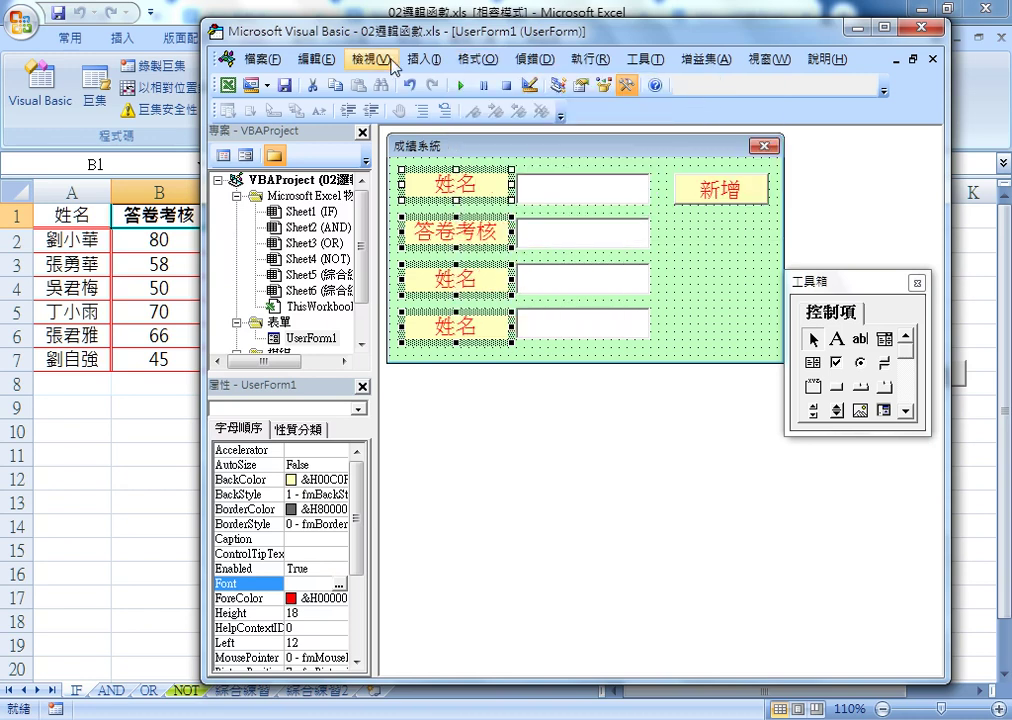
{"action": "left_click", "coordinate": [375, 60]}
{"action": "mouse_move", "coordinate": [478, 60]}
{"action": "mouse_move", "coordinate": [520, 200]}
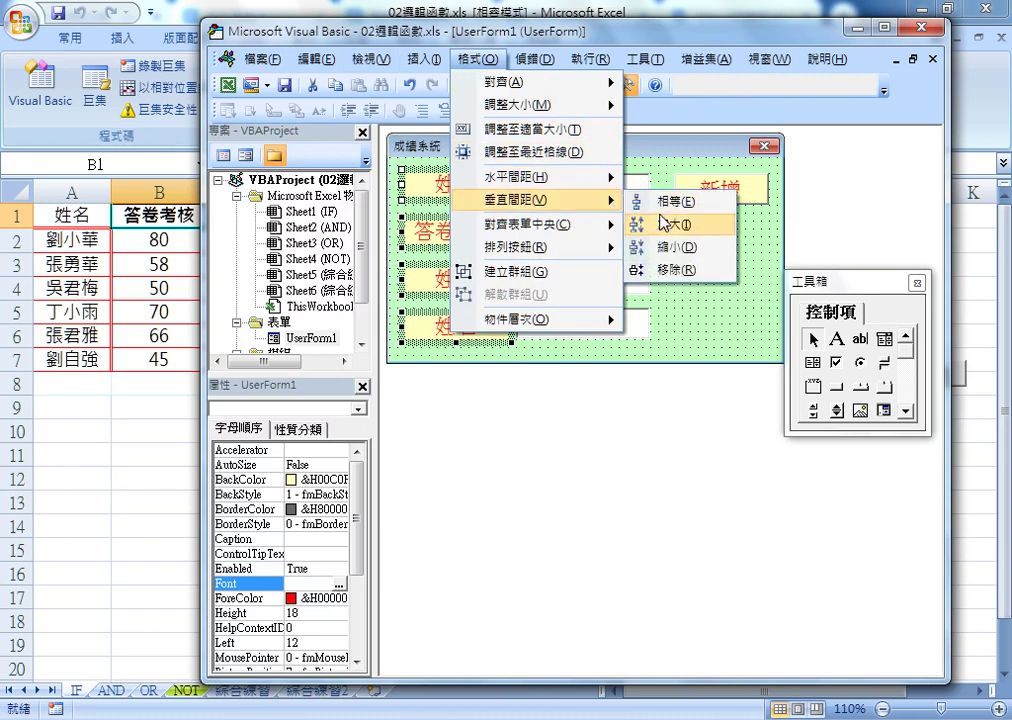
{"action": "left_click", "coordinate": [590, 256]}
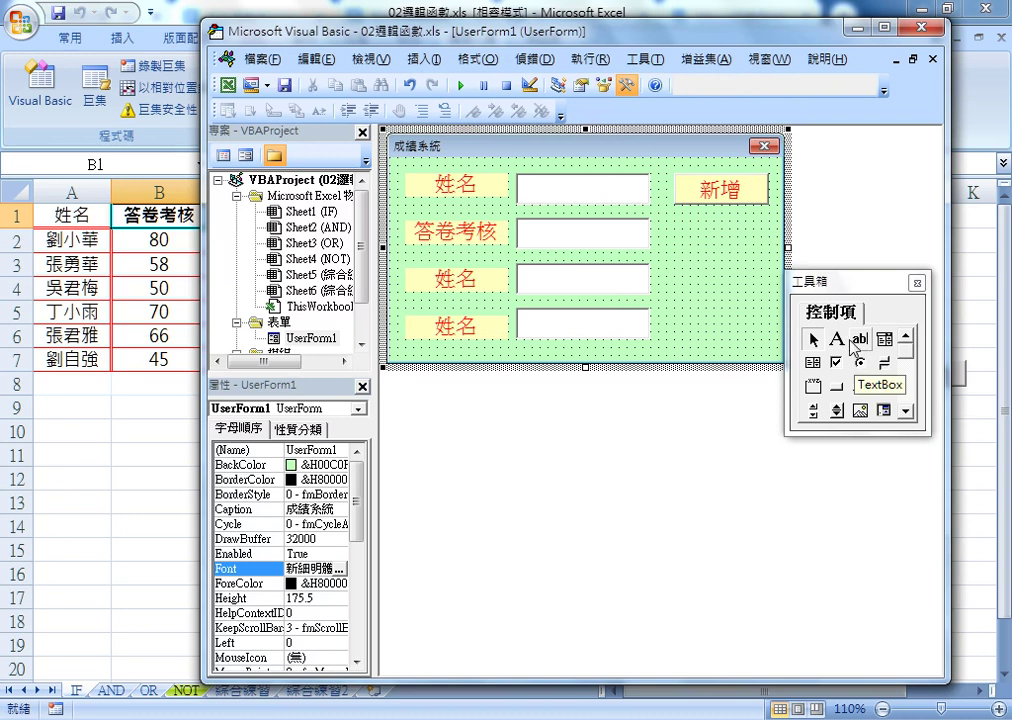
{"action": "left_click", "coordinate": [570, 187]}
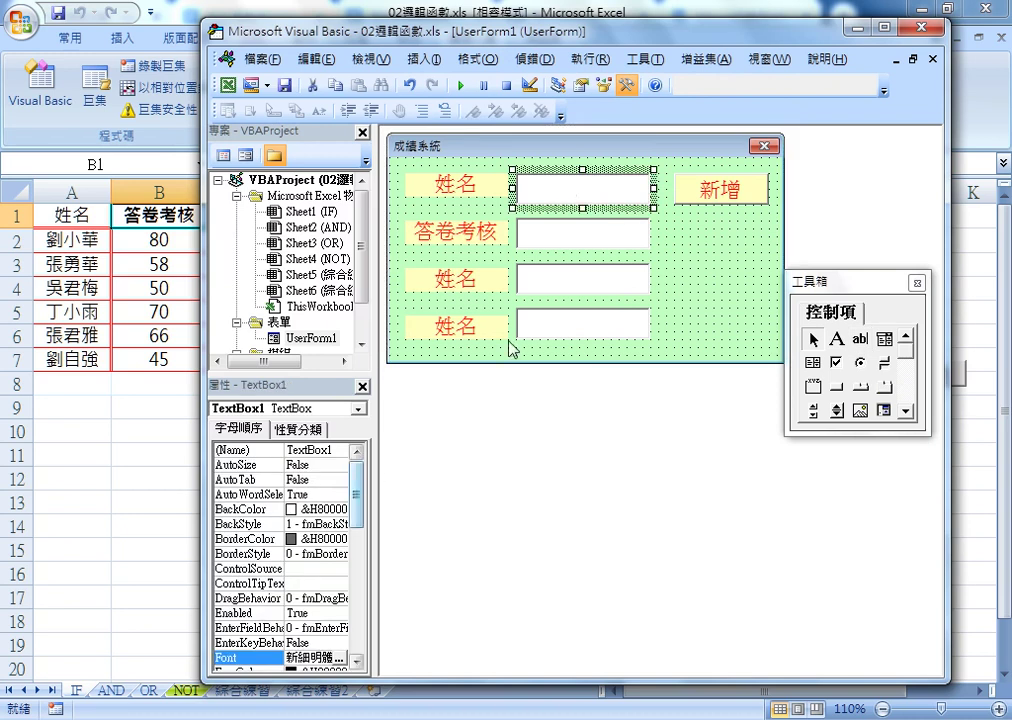
{"action": "left_click", "coordinate": [343, 660]}
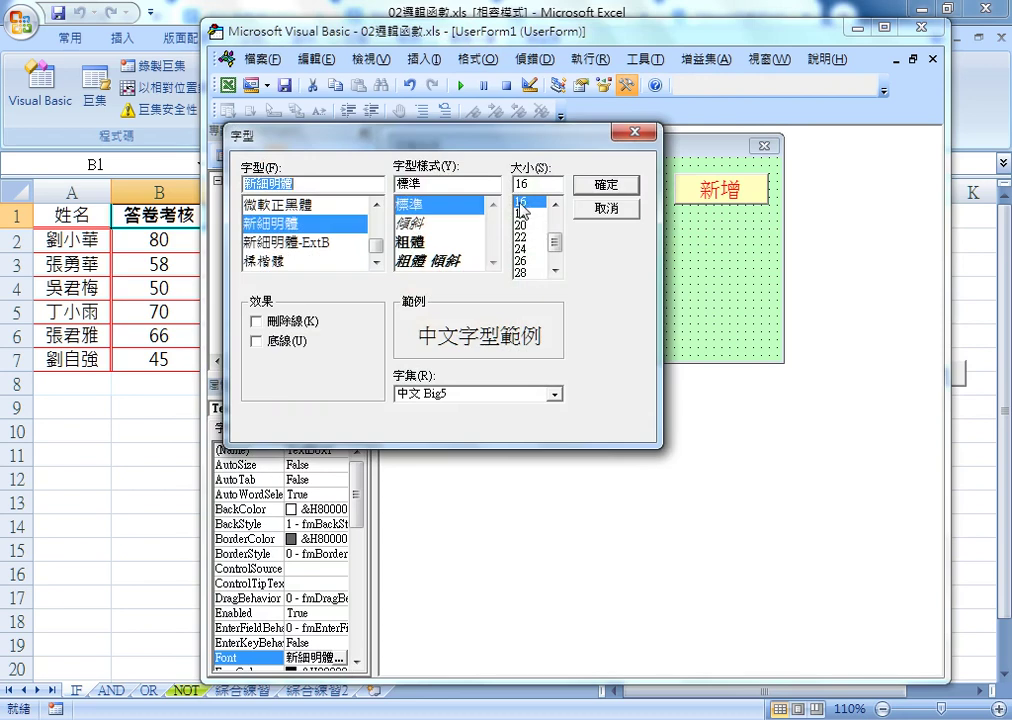
{"action": "left_click", "coordinate": [602, 209]}
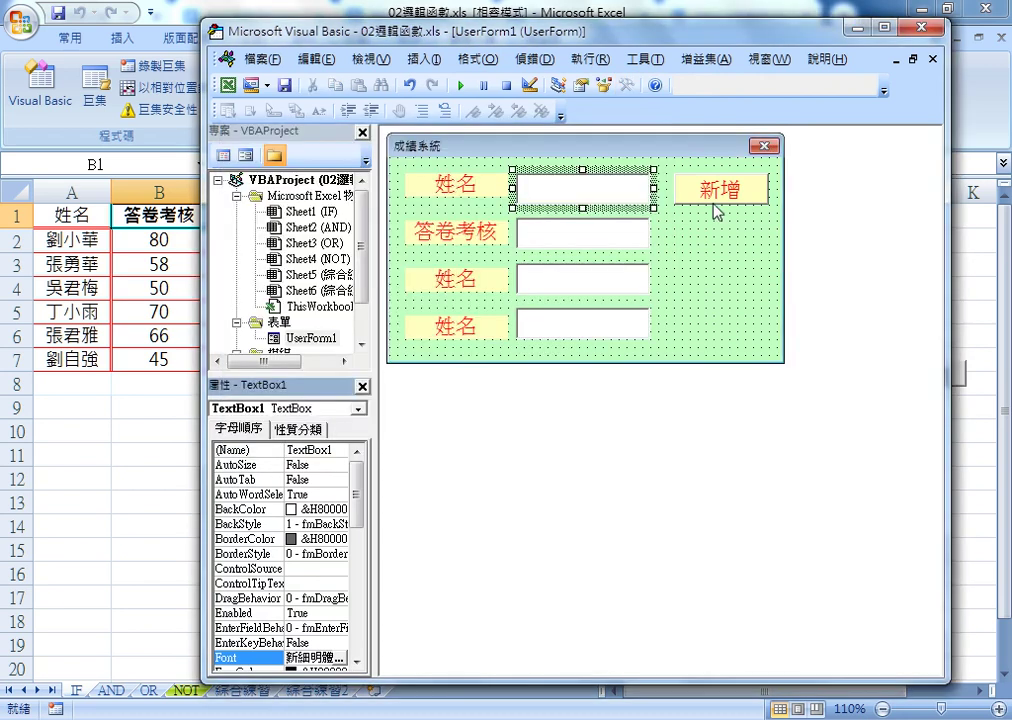
{"action": "left_click", "coordinate": [718, 192]}
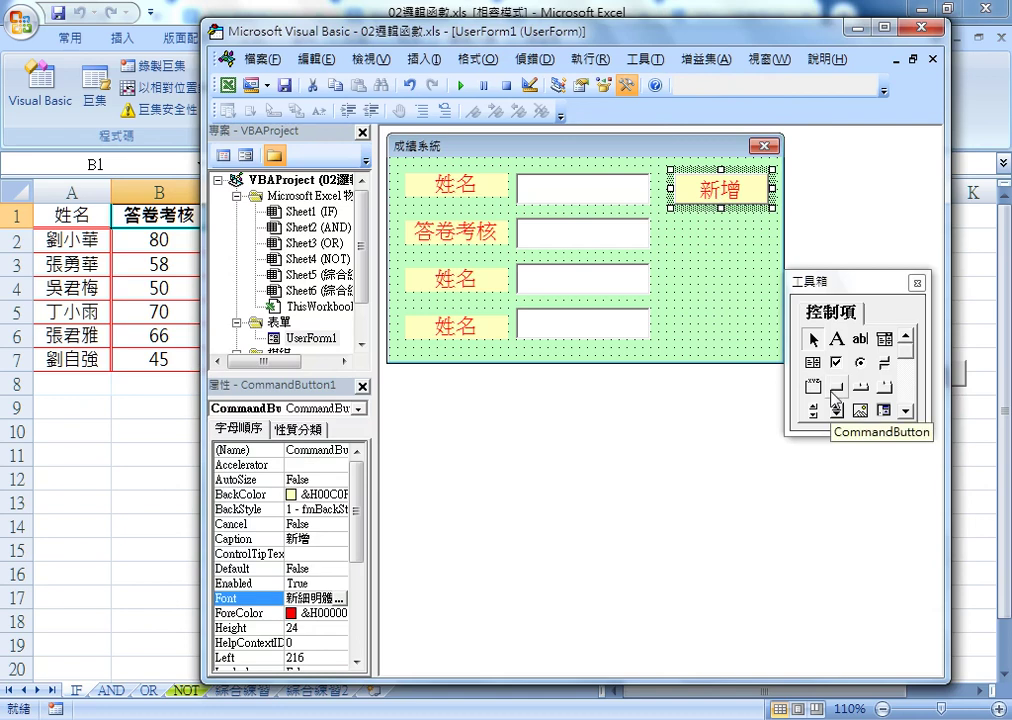
{"action": "left_click", "coordinate": [246, 542]}
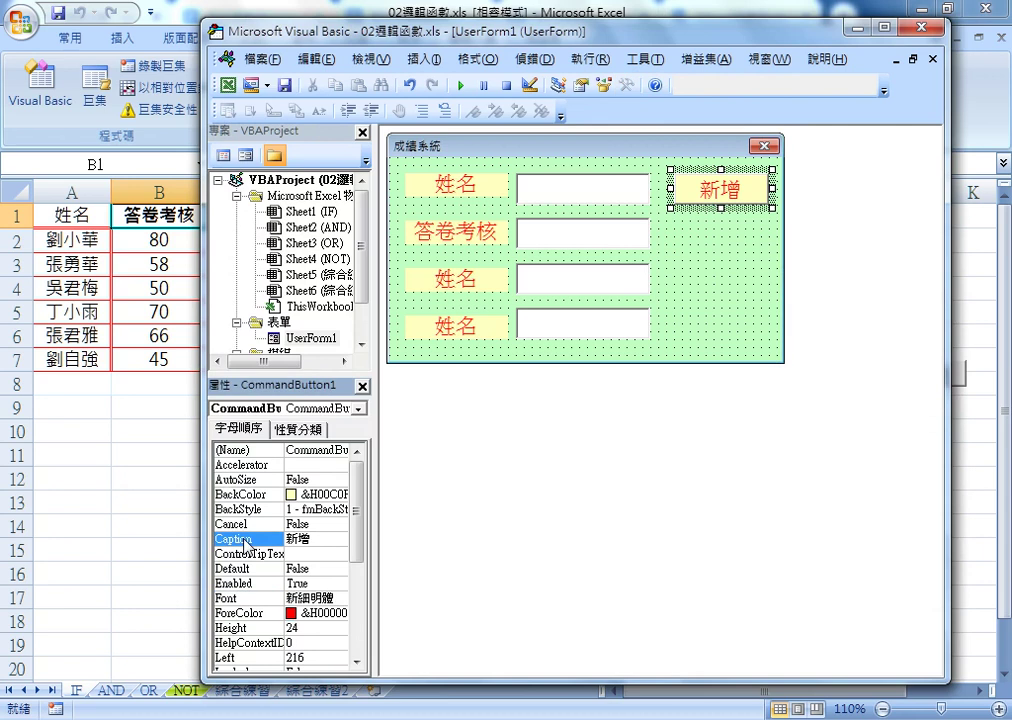
{"action": "left_click", "coordinate": [245, 494]}
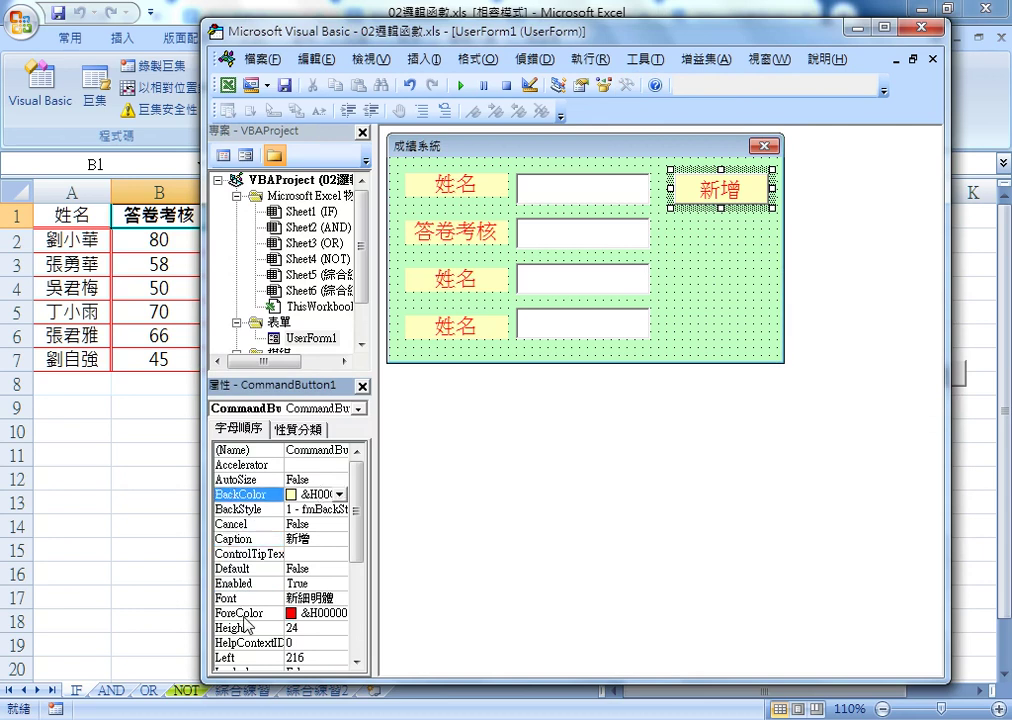
{"action": "left_click", "coordinate": [243, 613]}
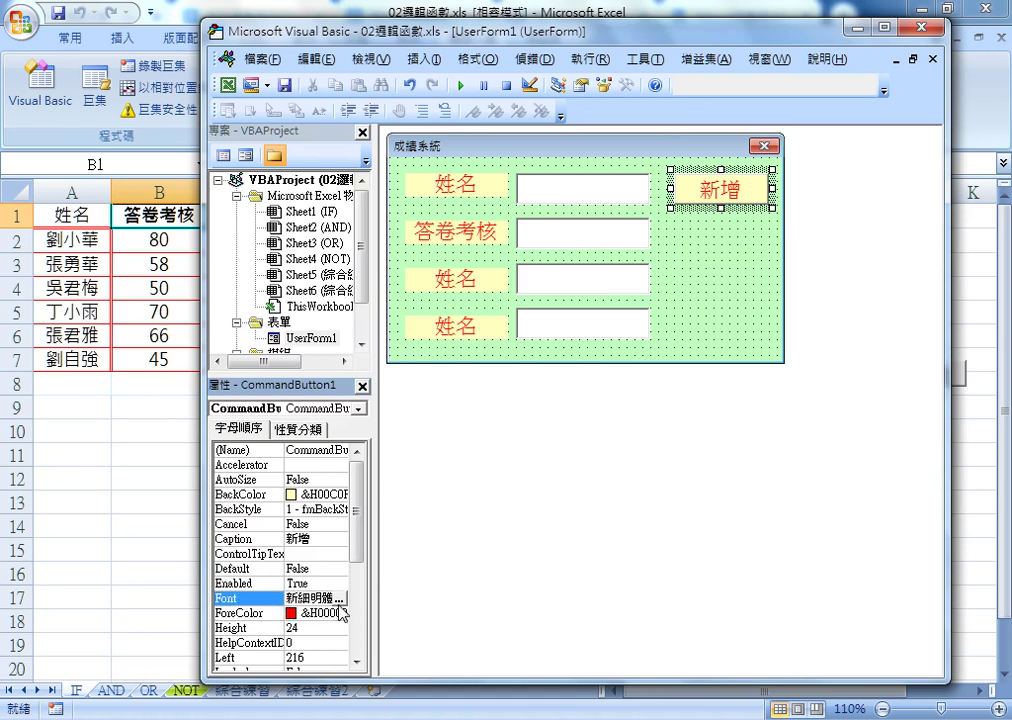
{"action": "left_click", "coordinate": [330, 598]}
{"action": "left_click", "coordinate": [340, 597]}
{"action": "left_click", "coordinate": [601, 188]}
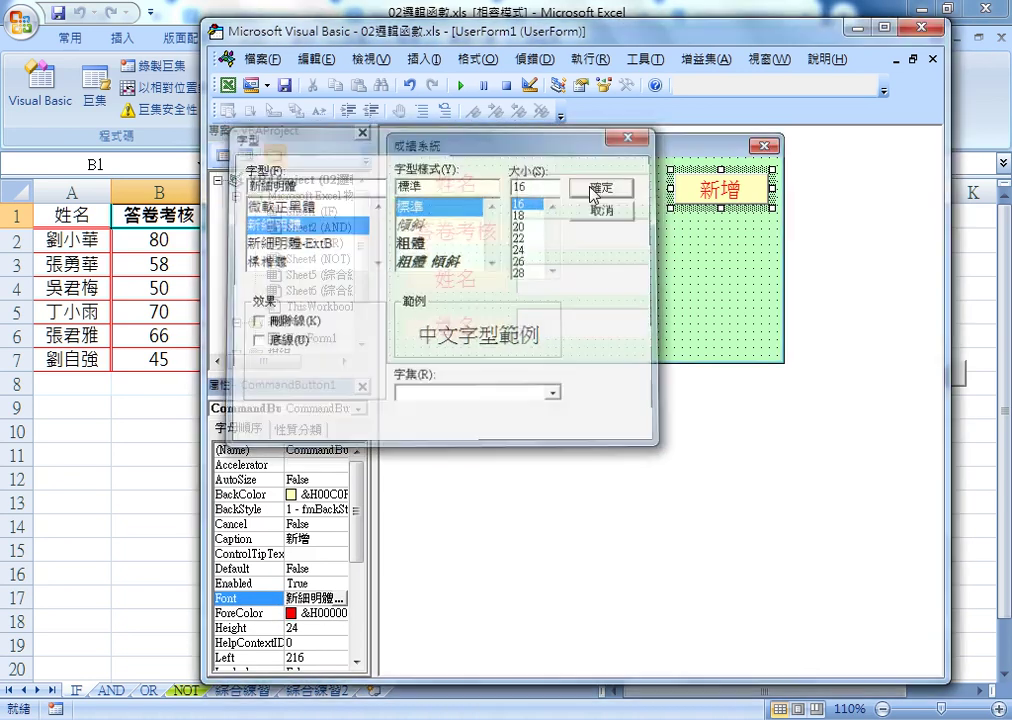
{"action": "left_click", "coordinate": [680, 322]}
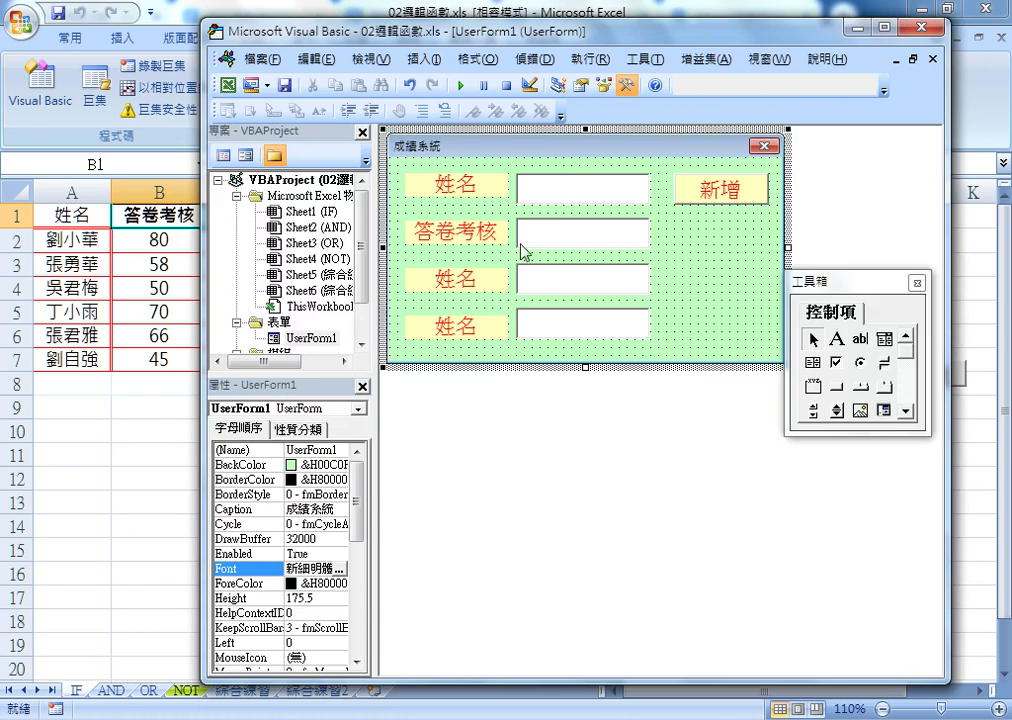
Move the Toolbox aside, enlarge the form slightly, and run UserForm1 over the worksheet
{"action": "left_click_drag", "start_coordinate": [821, 290], "coordinate": [852, 150]}
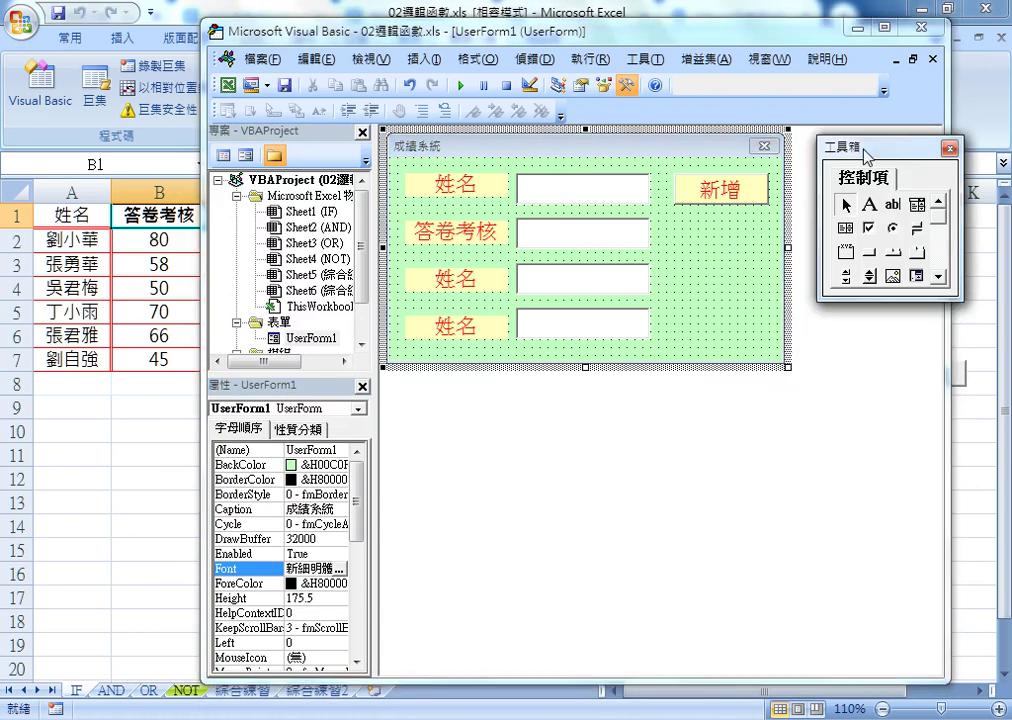
{"action": "mouse_move", "coordinate": [786, 367]}
{"action": "left_mouse_down"}
{"action": "mouse_move", "coordinate": [845, 421]}
{"action": "mouse_move", "coordinate": [792, 369]}
{"action": "left_mouse_up"}
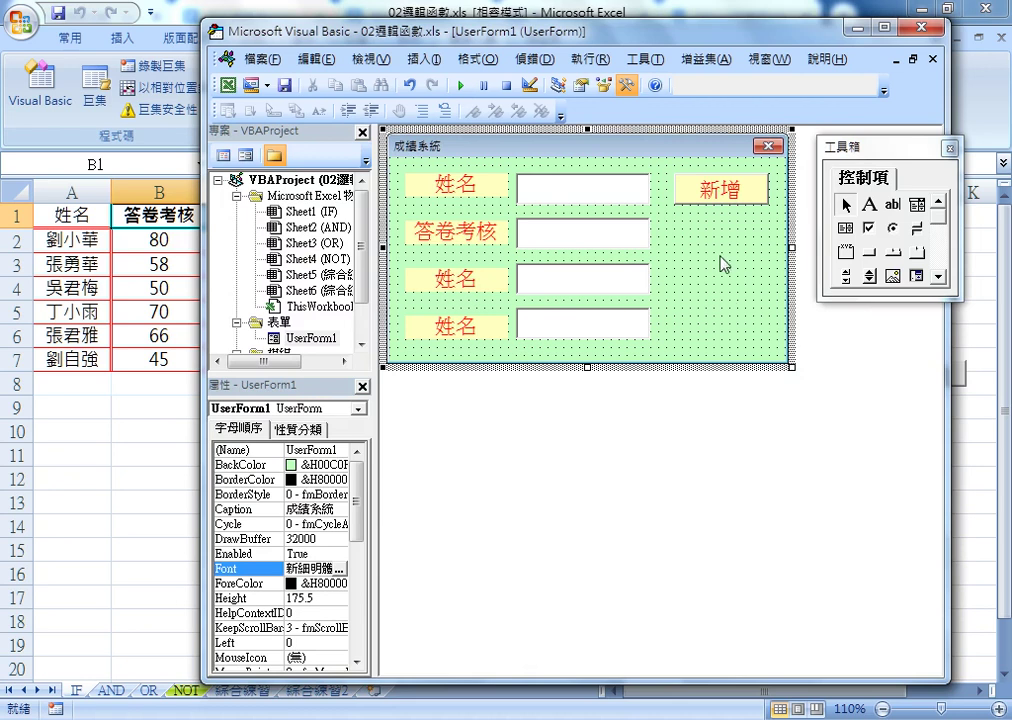
{"action": "left_click", "coordinate": [717, 195]}
{"action": "left_click", "coordinate": [715, 315]}
{"action": "left_click", "coordinate": [462, 88]}
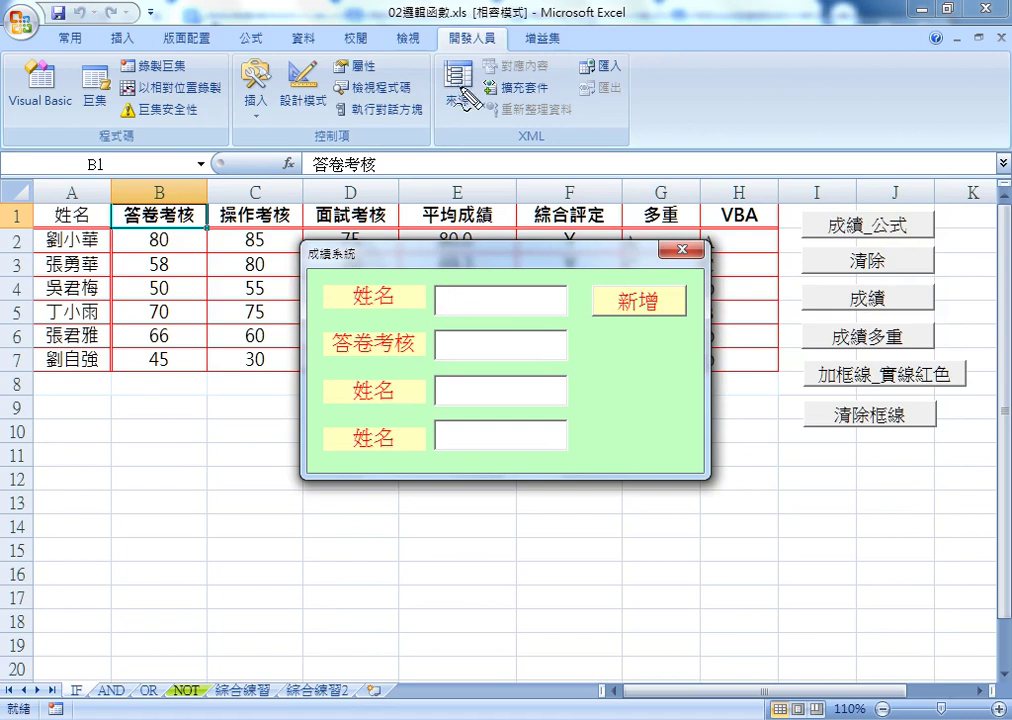
{"action": "mouse_move", "coordinate": [805, 437]}
{"action": "left_mouse_down"}
{"action": "mouse_move", "coordinate": [808, 472]}
{"action": "mouse_move", "coordinate": [832, 462]}
{"action": "left_mouse_up"}
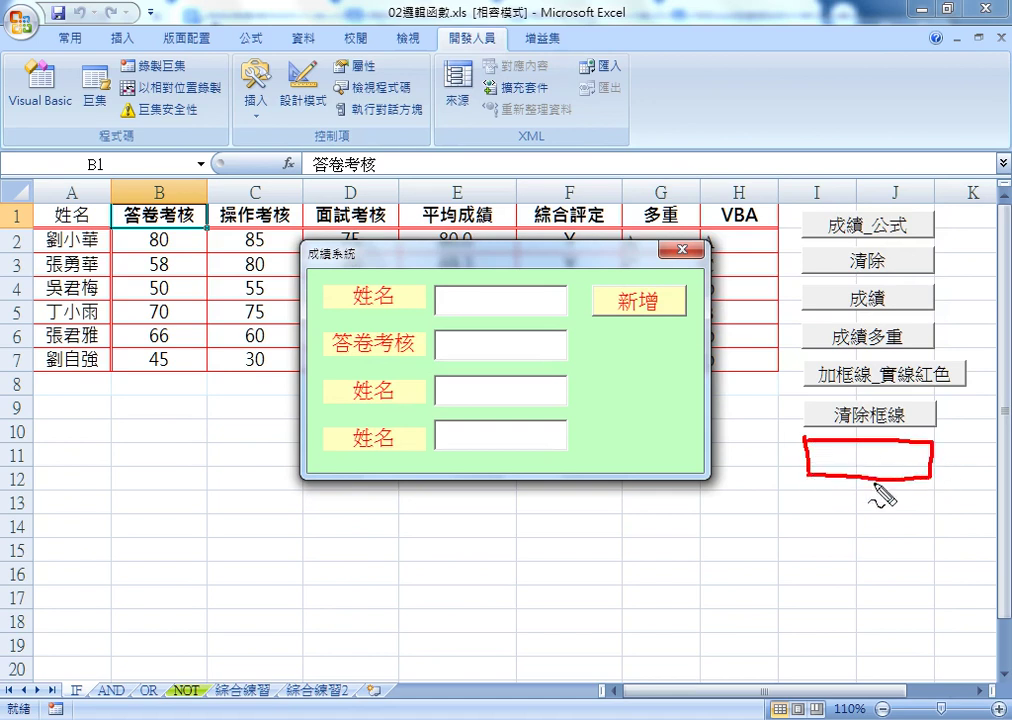
{"action": "left_click_drag", "start_coordinate": [882, 537], "coordinate": [870, 465]}
{"action": "left_click_drag", "start_coordinate": [806, 452], "coordinate": [708, 431]}
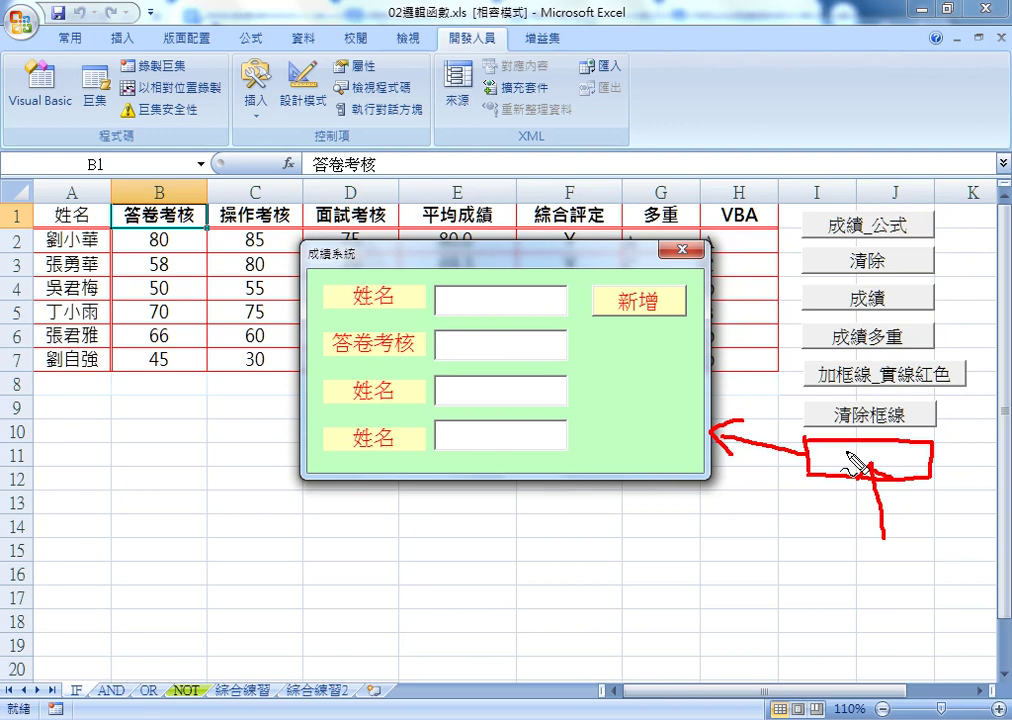
{"action": "key", "text": "Escape"}
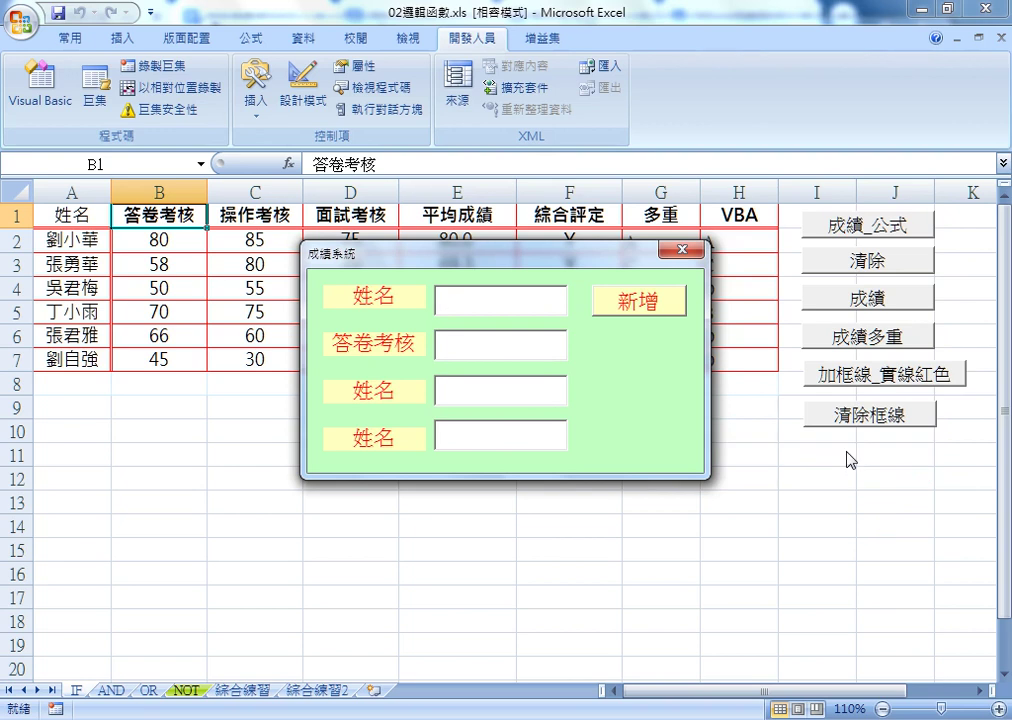
Close the running 成績系統 form and open Module1's code window
{"action": "left_click", "coordinate": [673, 302]}
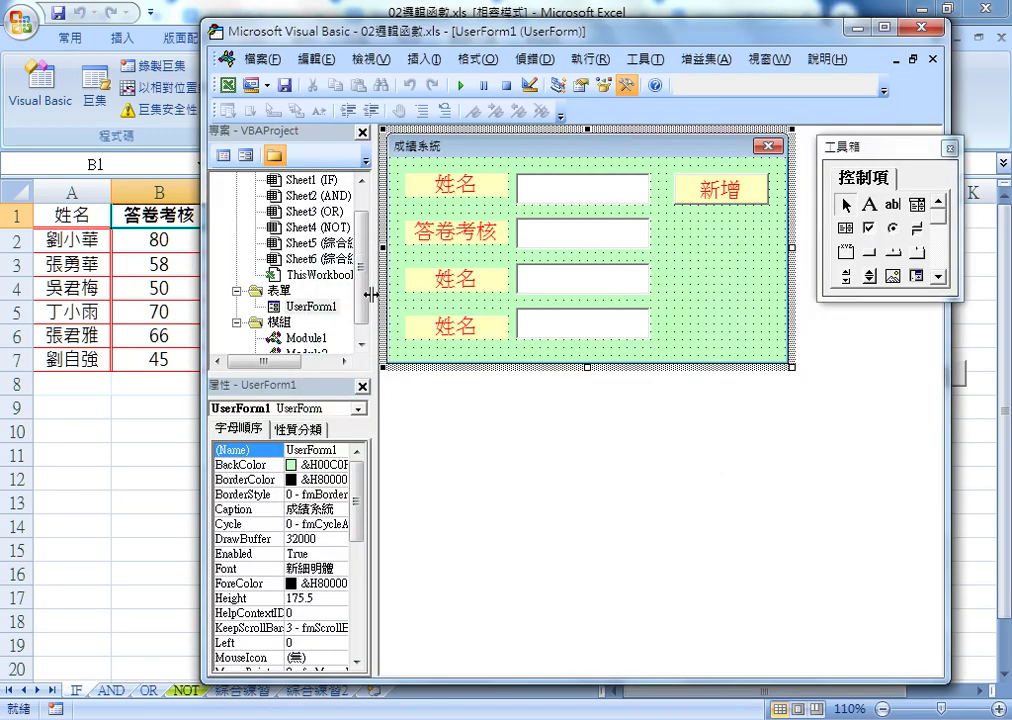
{"action": "left_click", "coordinate": [363, 330]}
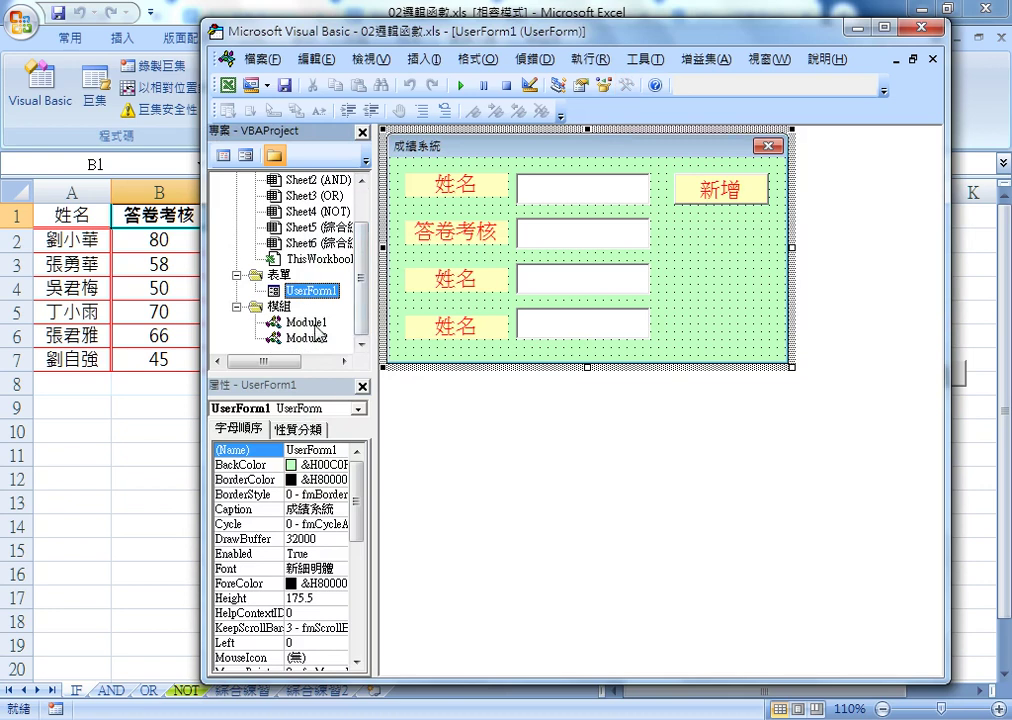
{"action": "double_click", "coordinate": [320, 340]}
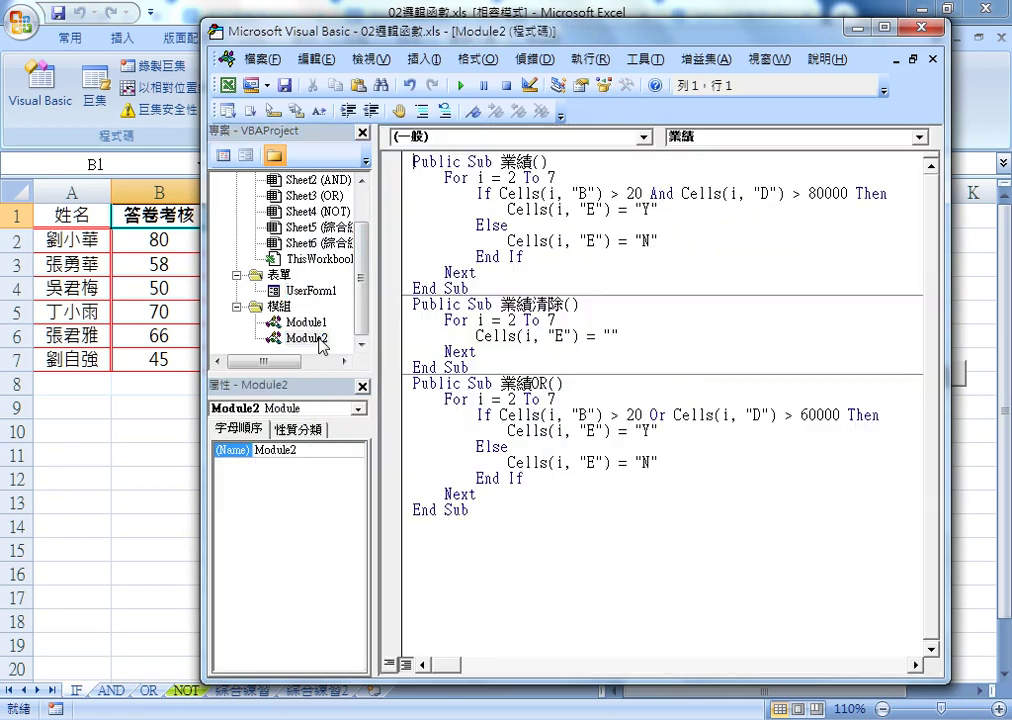
{"action": "double_click", "coordinate": [303, 322]}
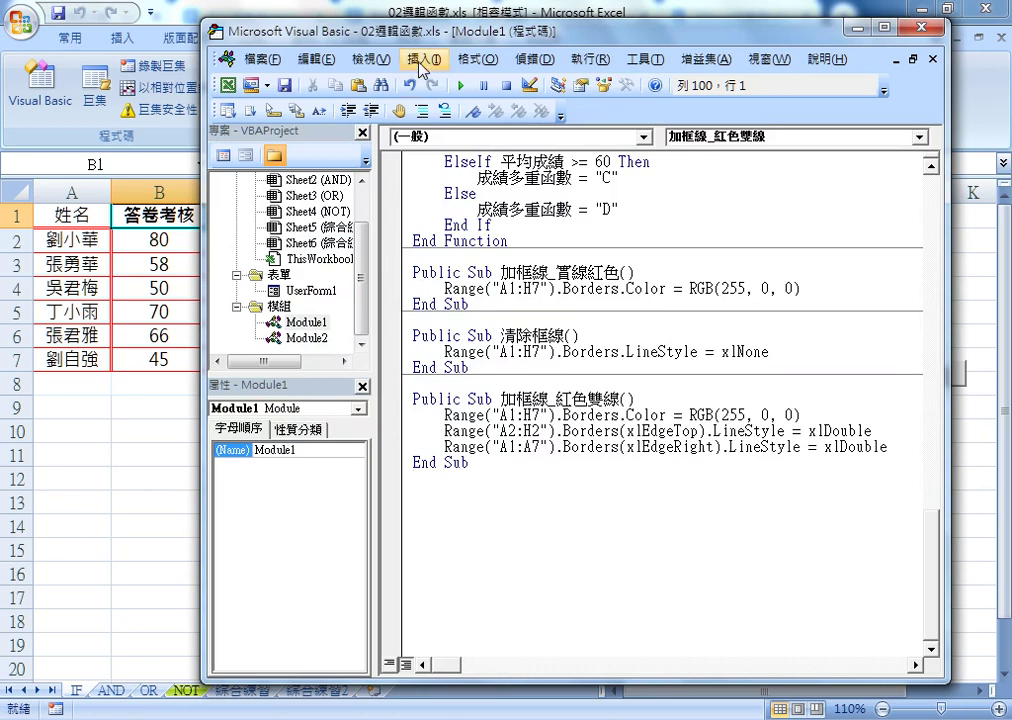
Start inserting a new Public Sub procedure named 啟動表單 via Insert > Procedure
{"action": "left_click", "coordinate": [421, 59]}
{"action": "left_click", "coordinate": [428, 82]}
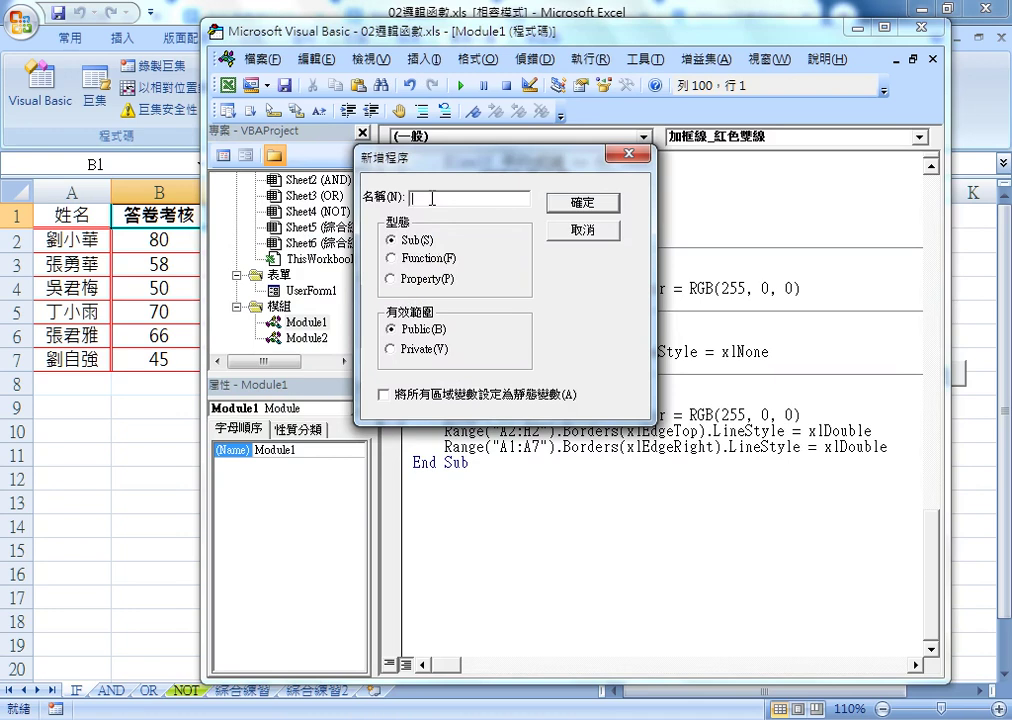
{"action": "type", "text": "起"}
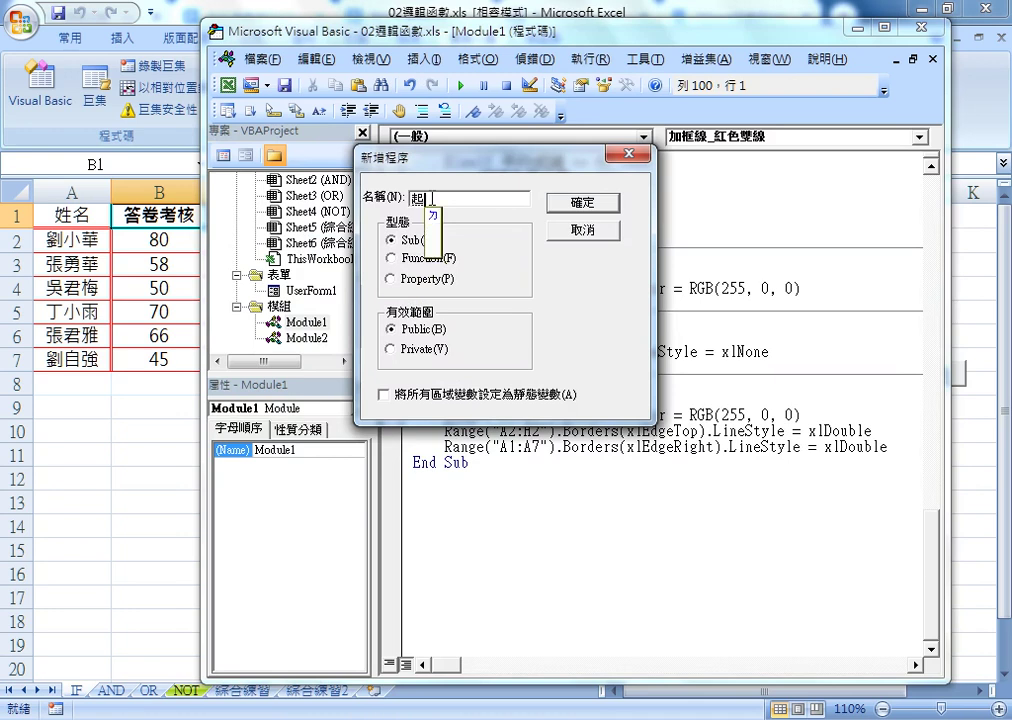
{"action": "type", "text": "動表單"}
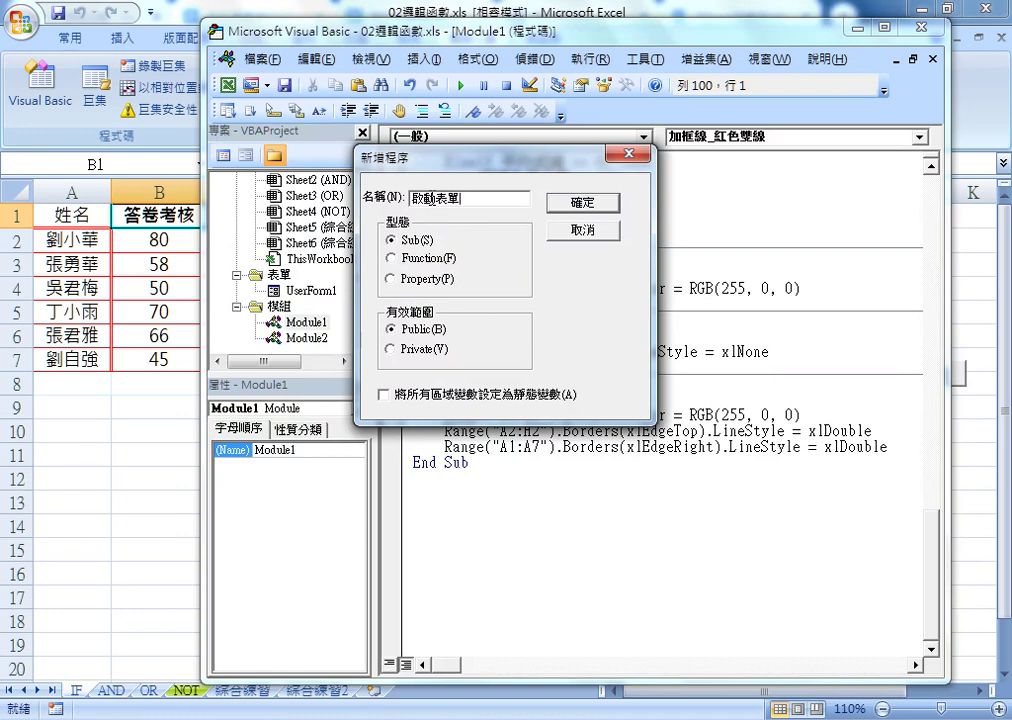
Create the 啟動表單 Sub, delete the blank lines above it, and check the form's name UserForm1
{"action": "left_click", "coordinate": [580, 203]}
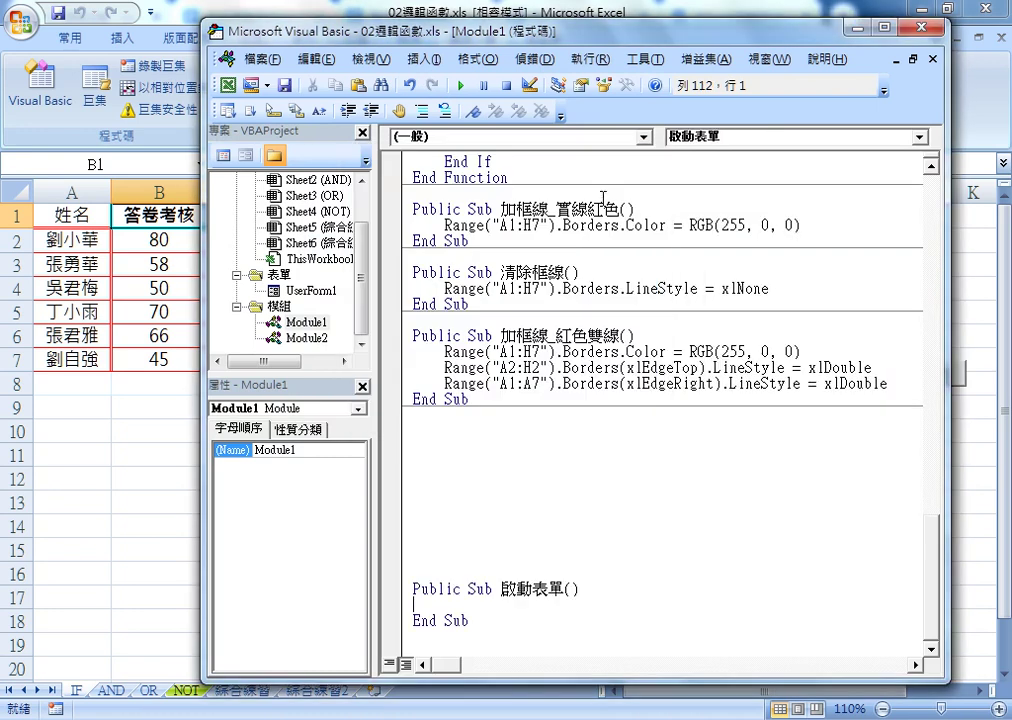
{"action": "left_click_drag", "start_coordinate": [495, 414], "coordinate": [437, 567]}
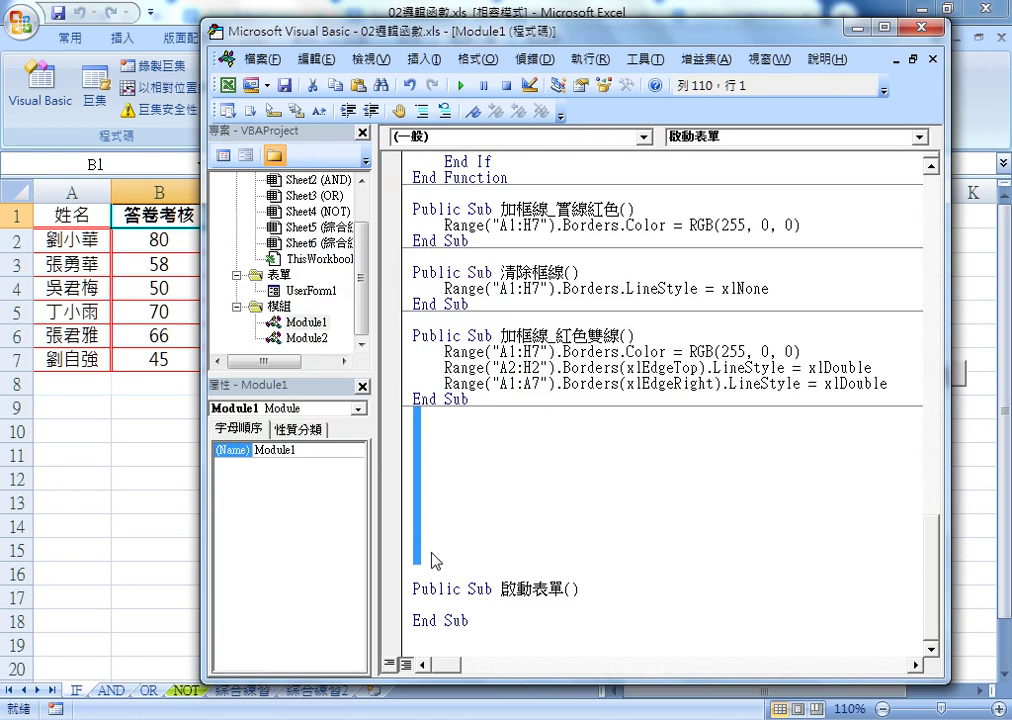
{"action": "key", "text": "Delete"}
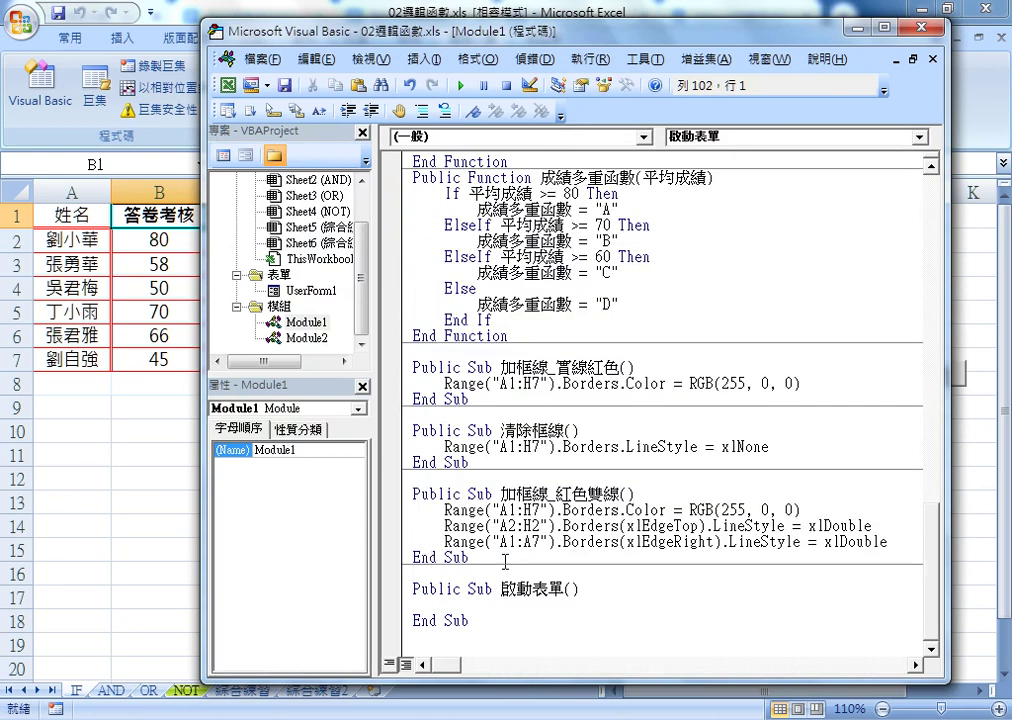
{"action": "left_click", "coordinate": [334, 292]}
{"action": "key", "text": "Tab"}
{"action": "left_click", "coordinate": [300, 290]}
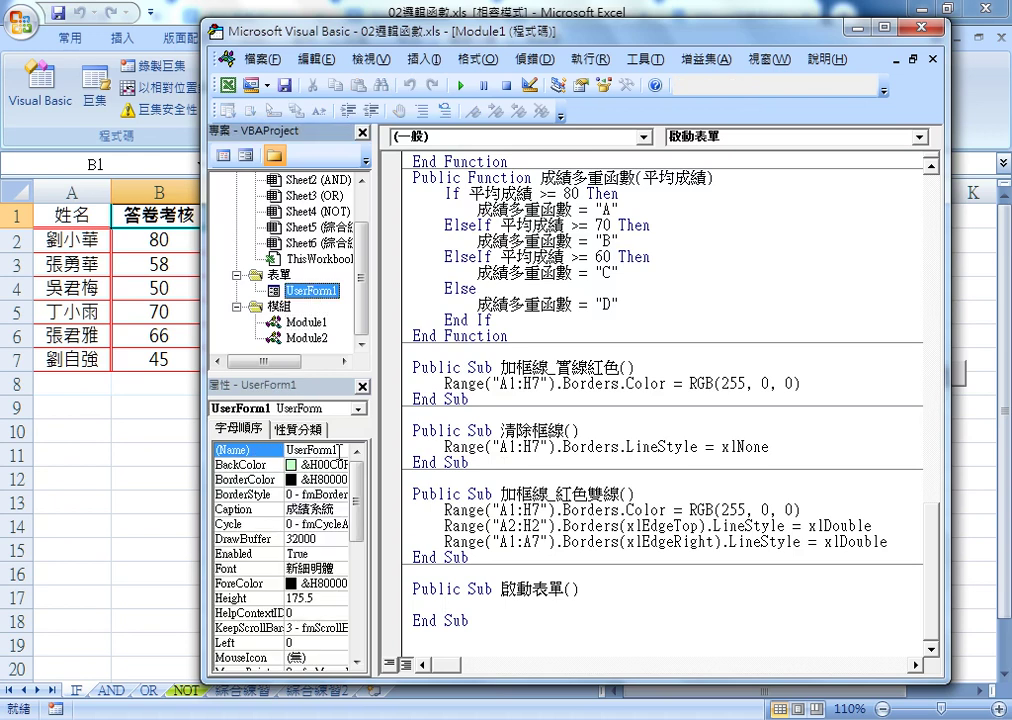
{"action": "double_click", "coordinate": [338, 451]}
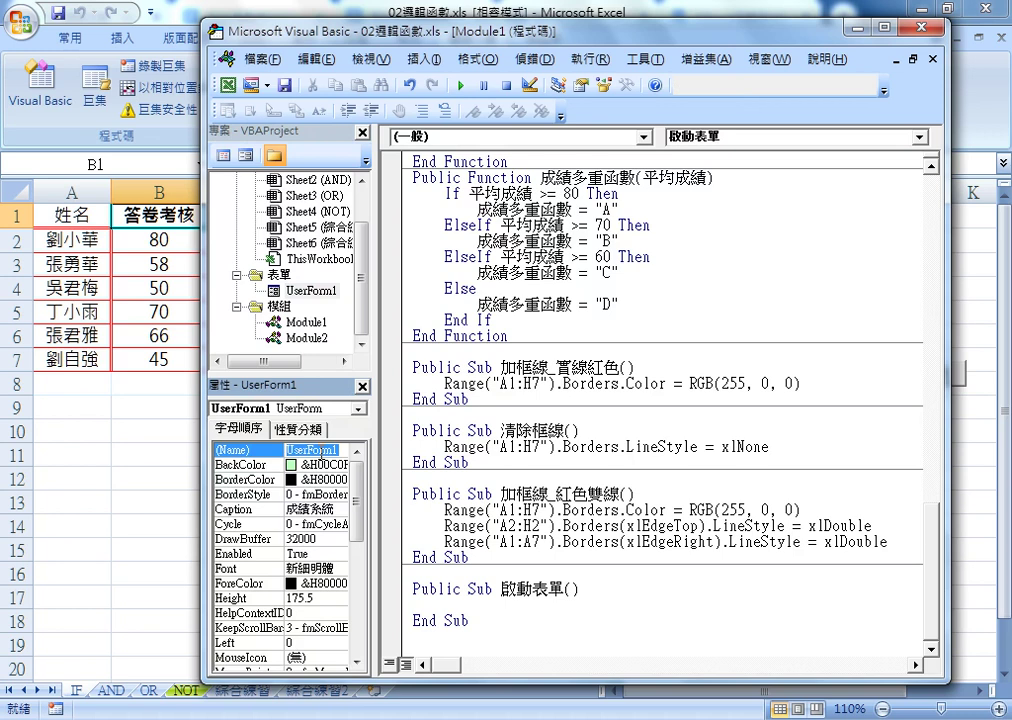
Write UserForm1.Show inside Sub 啟動表單, picking Show from IntelliSense
{"action": "left_click", "coordinate": [464, 605]}
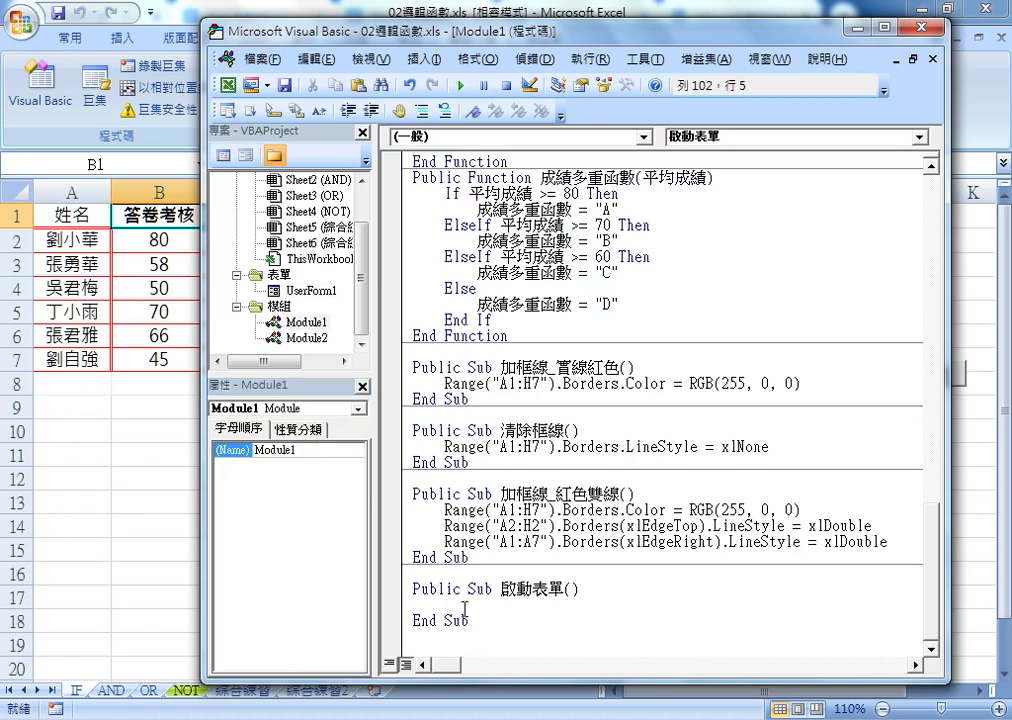
{"action": "key", "text": "BackSpace"}
{"action": "type", "text": "UserForm1"}
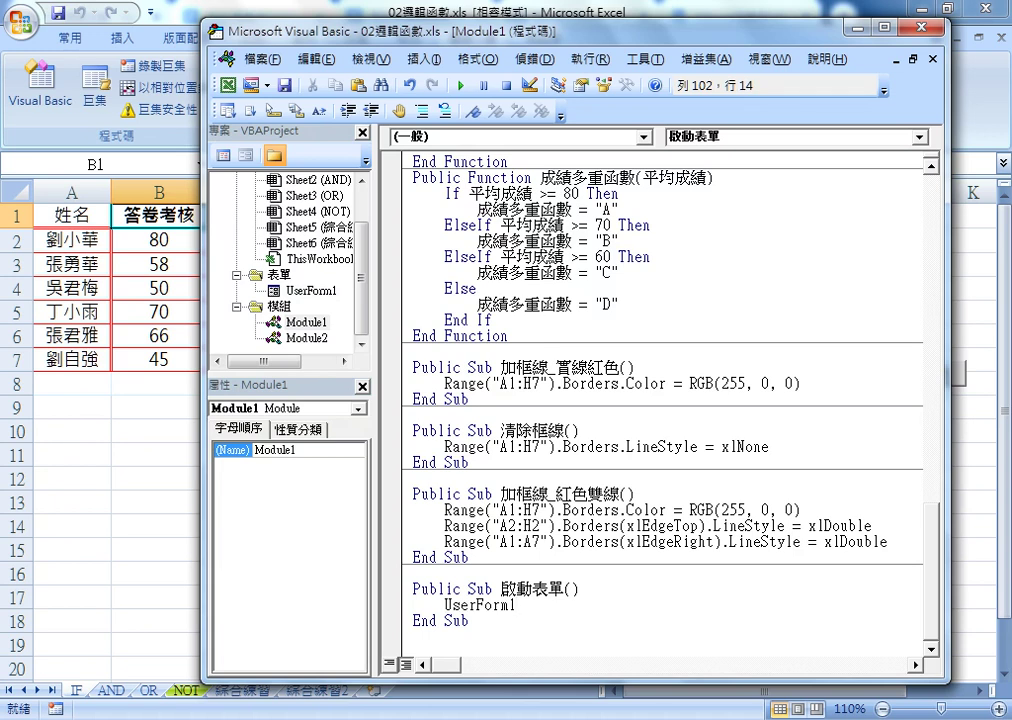
{"action": "type", "text": "."}
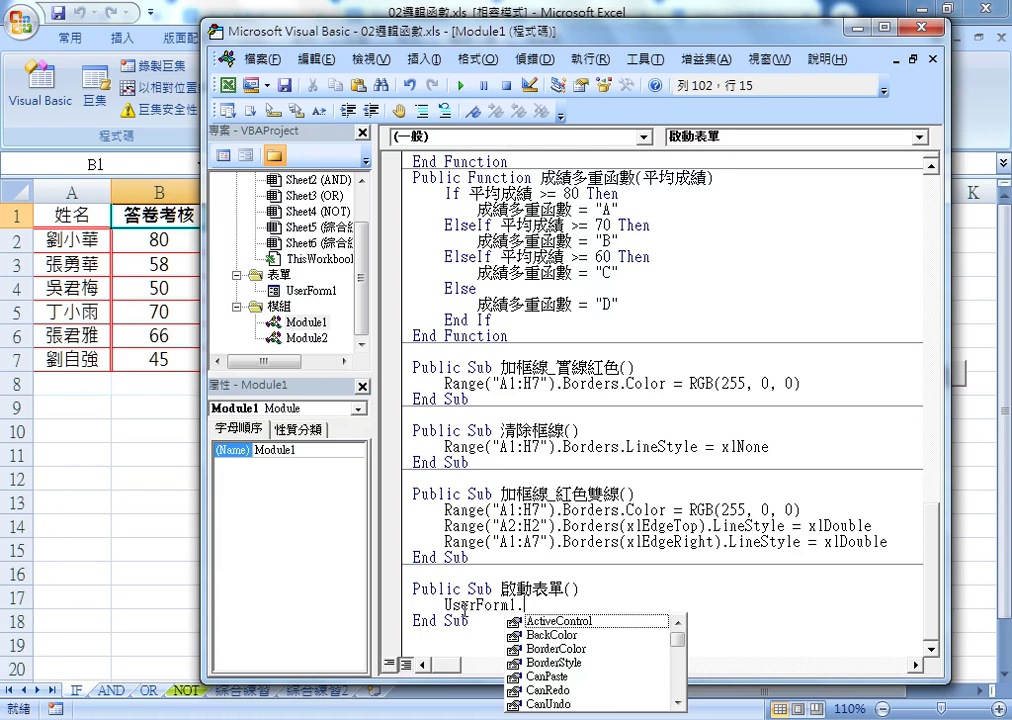
{"action": "type", "text": "s"}
{"action": "key", "text": "BackSpace"}
{"action": "type", "text": "sh"}
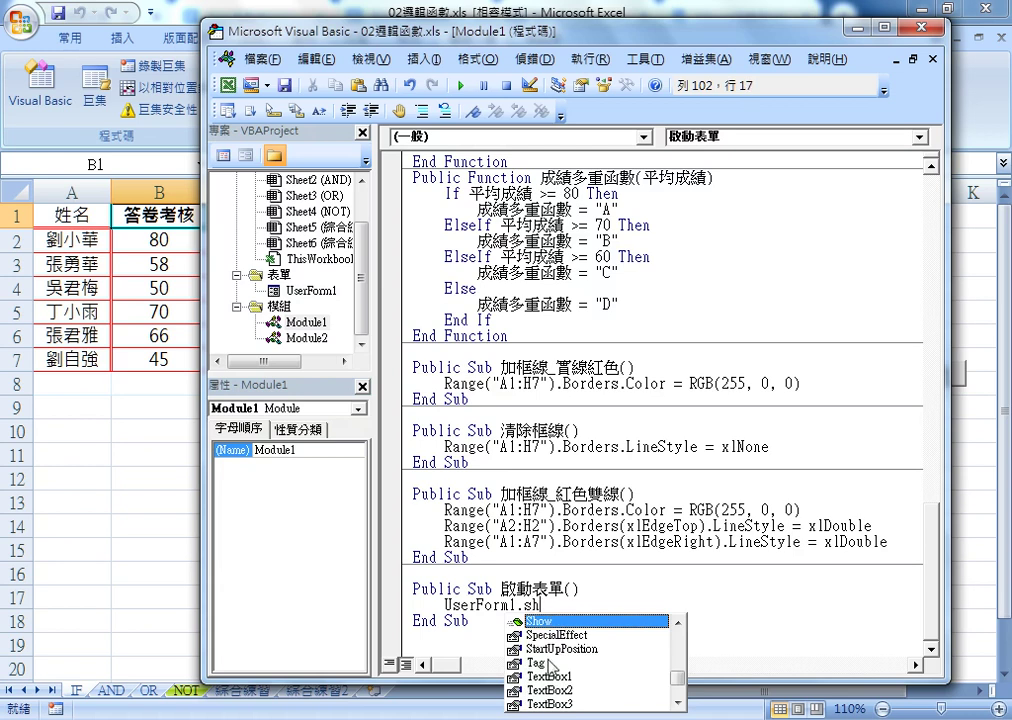
{"action": "double_click", "coordinate": [537, 622]}
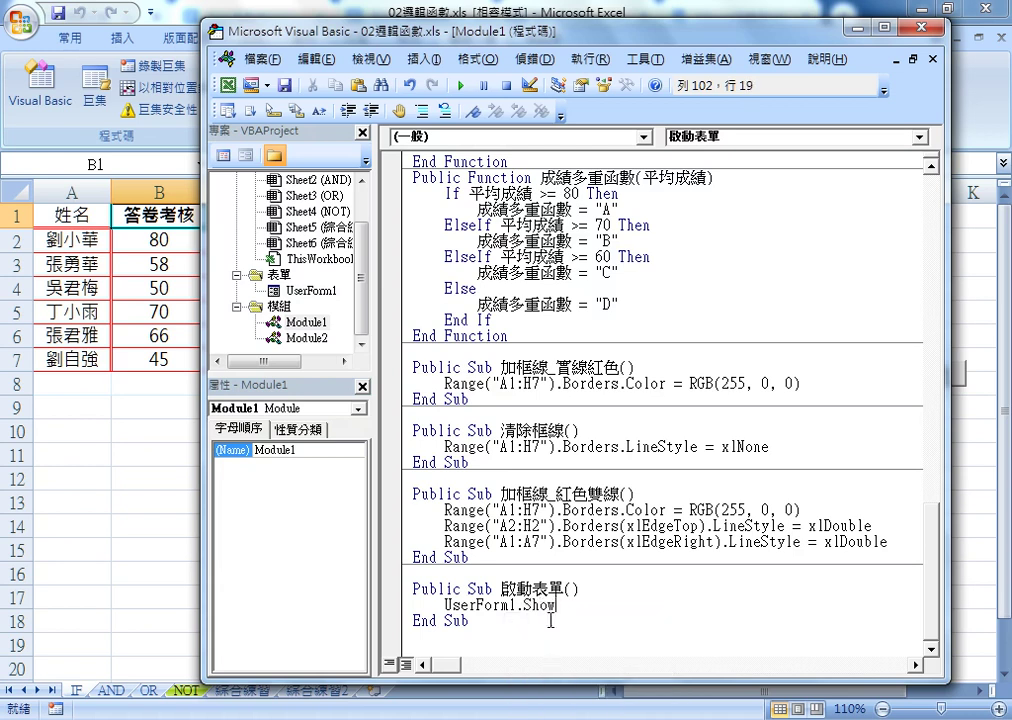
{"action": "left_click", "coordinate": [530, 630]}
{"action": "left_click_drag", "start_coordinate": [516, 620], "coordinate": [414, 588]}
Run the macro to display the 成績系統 form, then close it and return to the worksheet
{"action": "left_click", "coordinate": [481, 604]}
{"action": "left_click", "coordinate": [461, 85]}
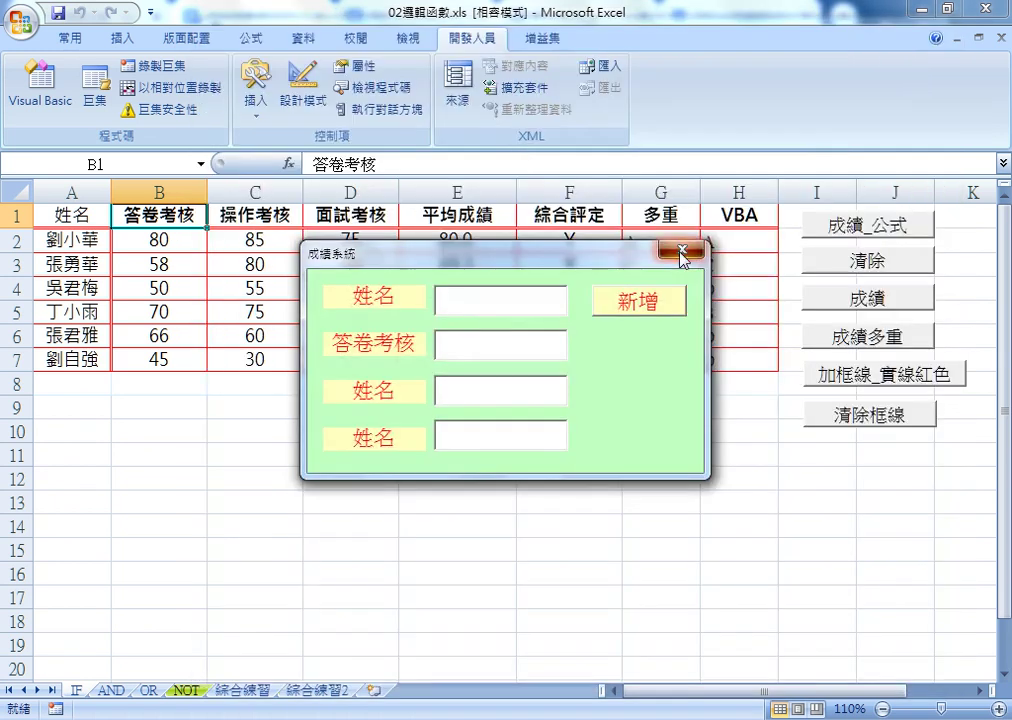
{"action": "left_click", "coordinate": [681, 249]}
{"action": "left_click", "coordinate": [958, 479]}
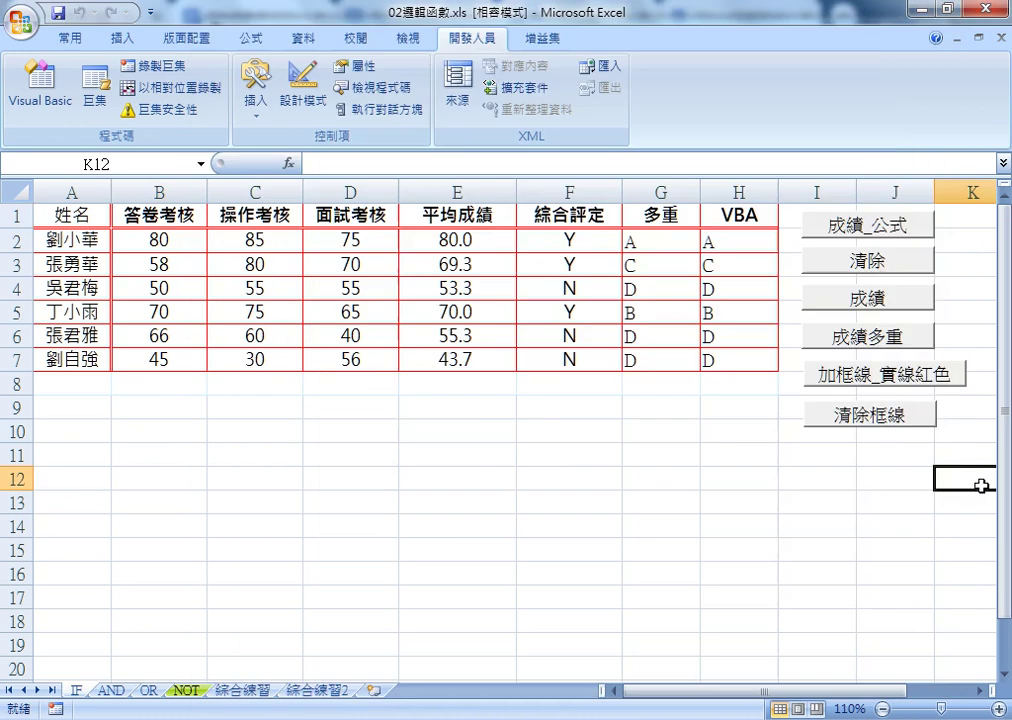
Copy the 清除框線 button and place the pasted copy just below it
{"action": "right_click", "coordinate": [872, 418]}
{"action": "left_click", "coordinate": [822, 452]}
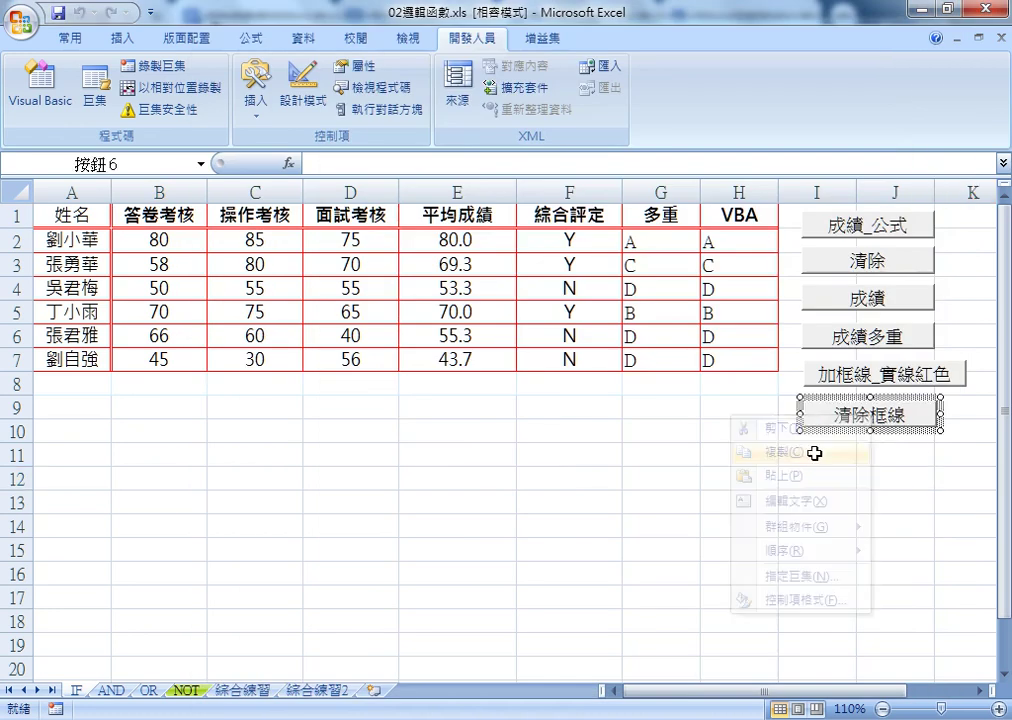
{"action": "left_click", "coordinate": [797, 440]}
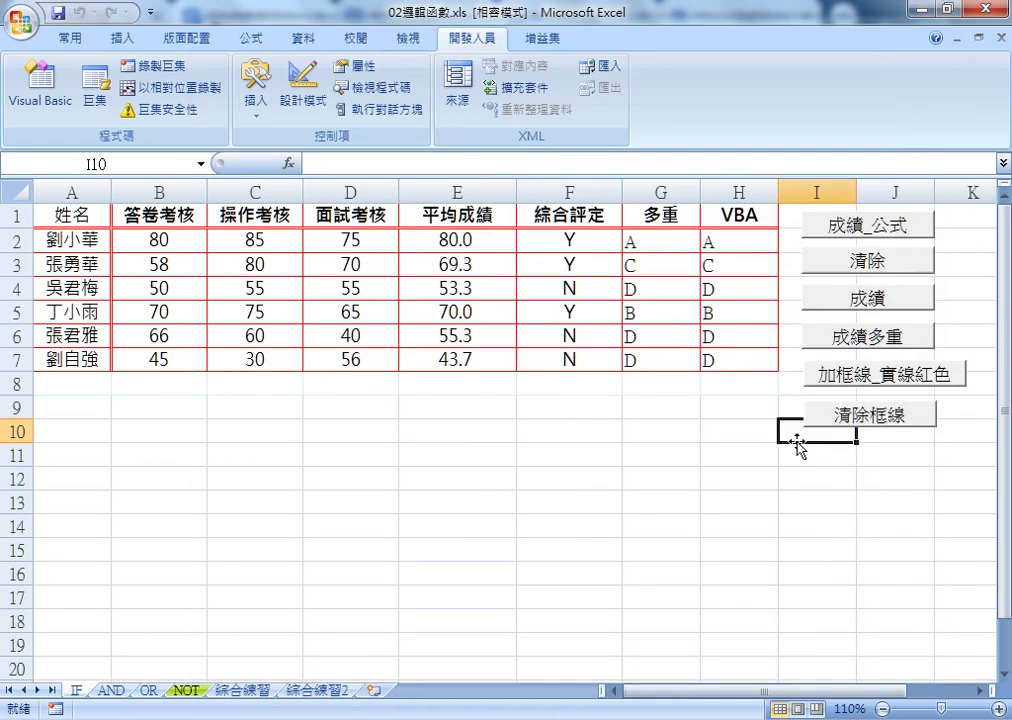
{"action": "key", "text": "ctrl+v"}
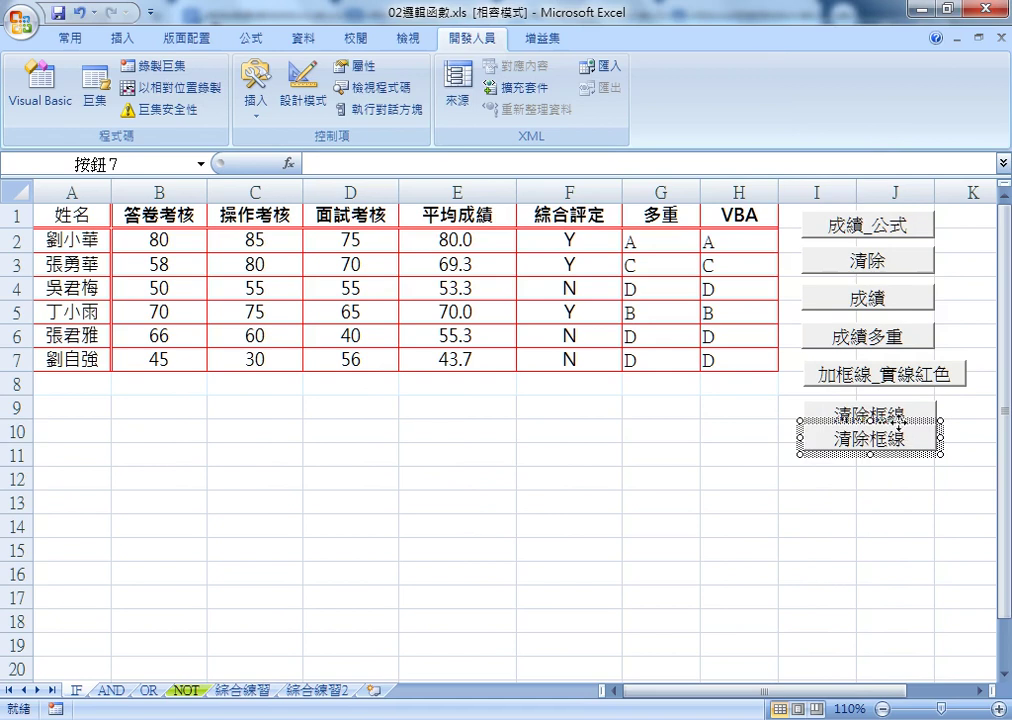
{"action": "left_click_drag", "start_coordinate": [898, 426], "coordinate": [898, 446]}
{"action": "left_click", "coordinate": [894, 525]}
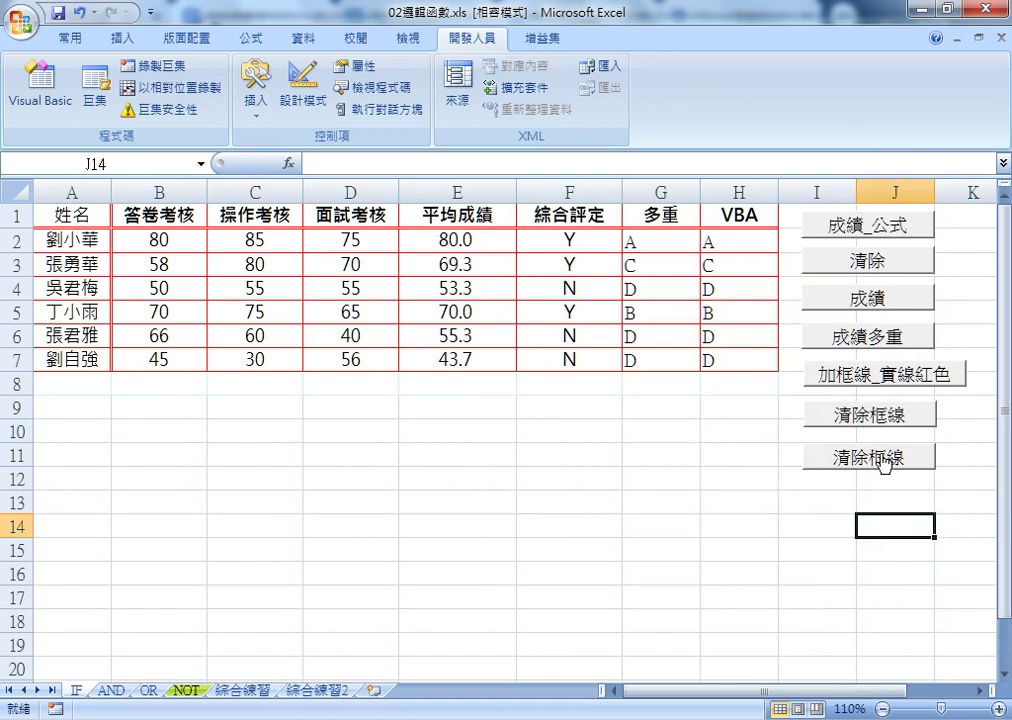
Assign the 啟動表單 macro to the button copy and caption it 啟動表單
{"action": "right_click", "coordinate": [882, 456]}
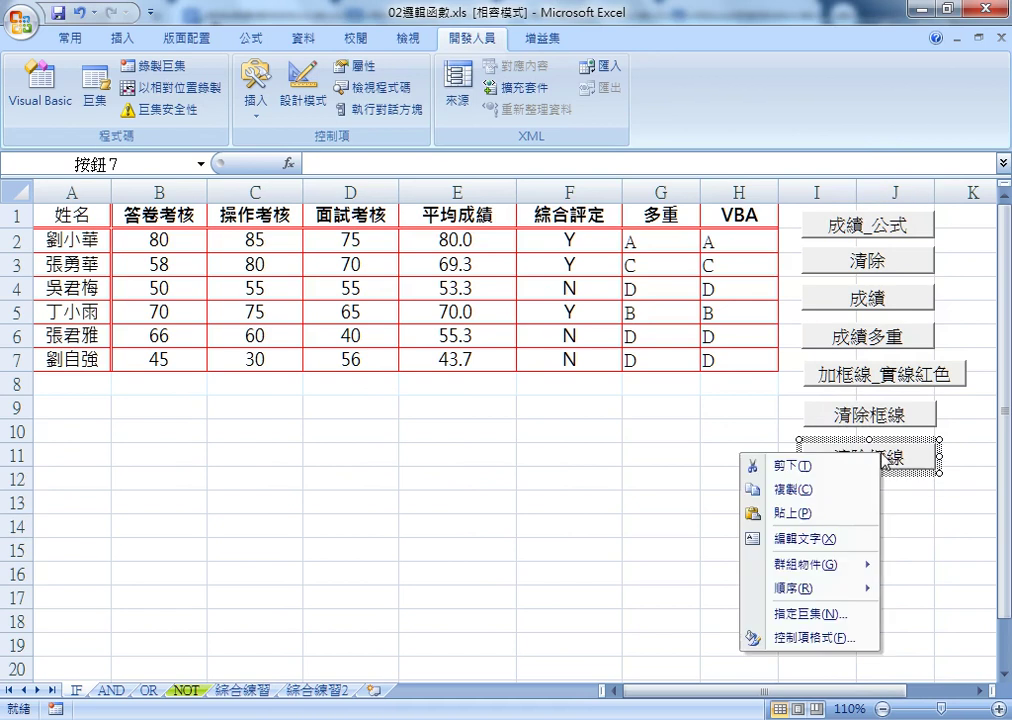
{"action": "left_click", "coordinate": [828, 614]}
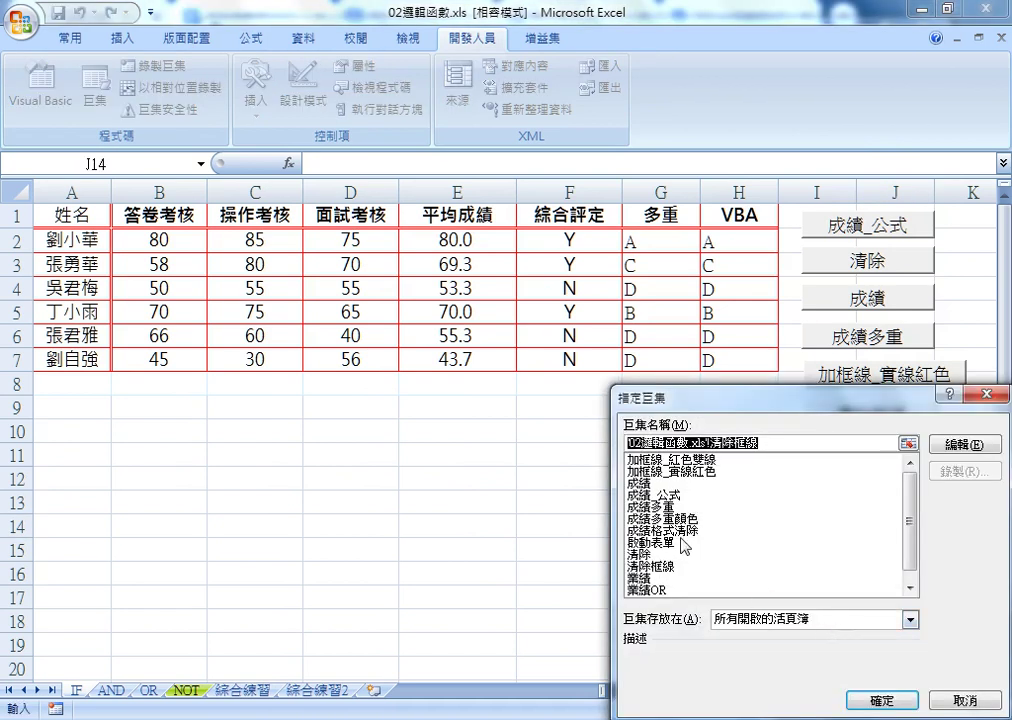
{"action": "left_click", "coordinate": [659, 543]}
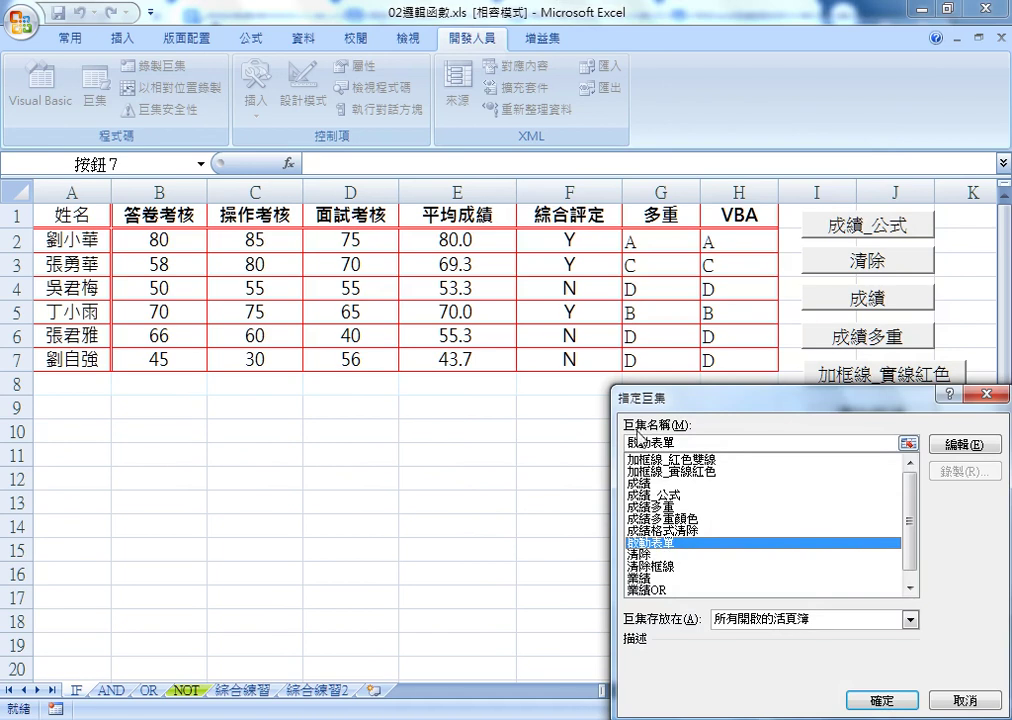
{"action": "left_click_drag", "start_coordinate": [680, 442], "coordinate": [610, 444]}
{"action": "key", "text": "ctrl+c"}
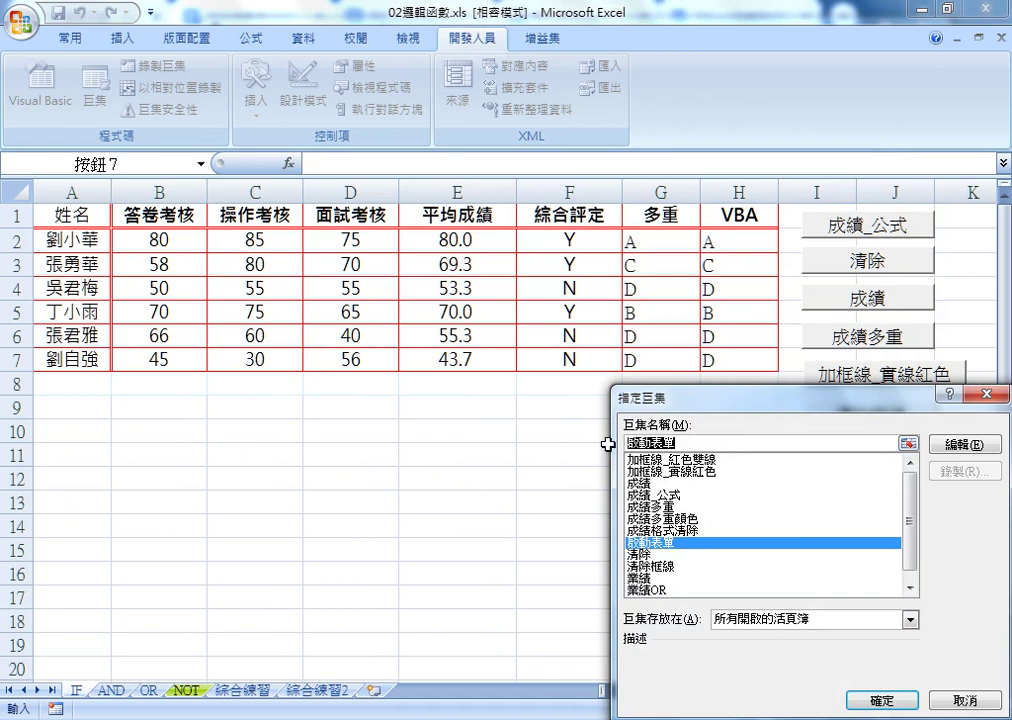
{"action": "left_click", "coordinate": [881, 699]}
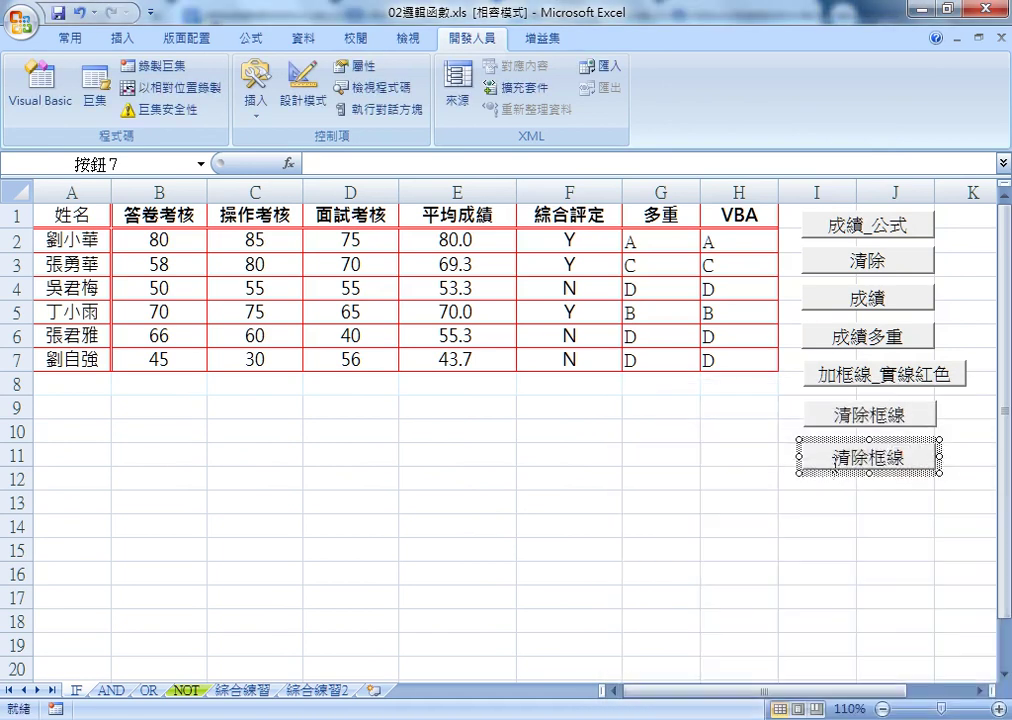
{"action": "left_click_drag", "start_coordinate": [830, 457], "coordinate": [953, 467]}
{"action": "key", "text": "ctrl+v"}
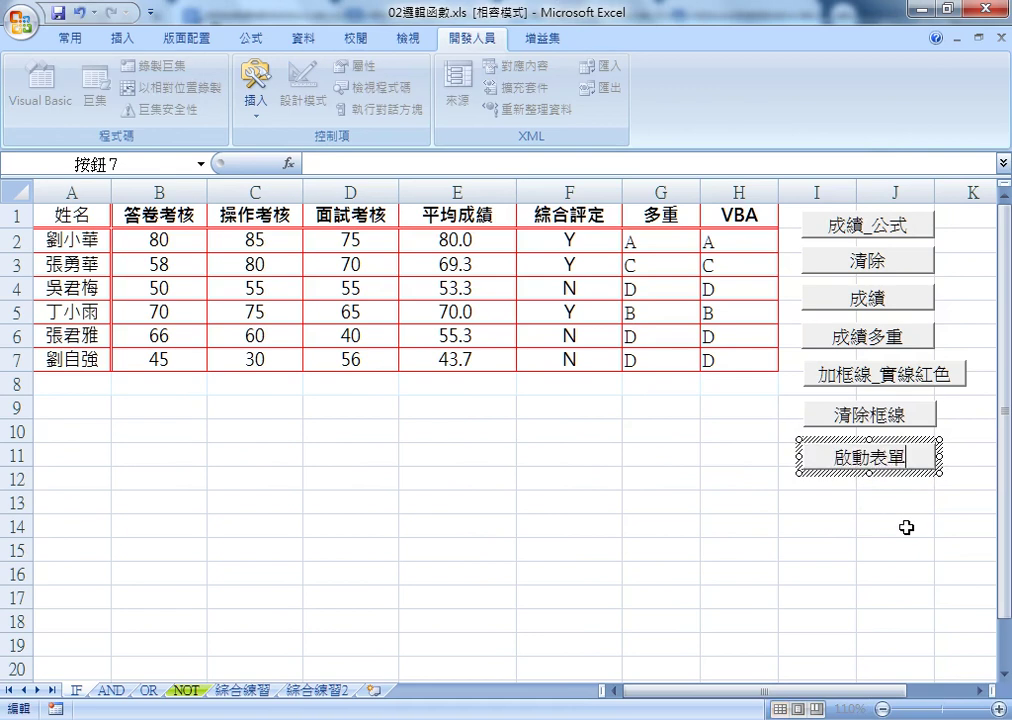
{"action": "left_click", "coordinate": [906, 527]}
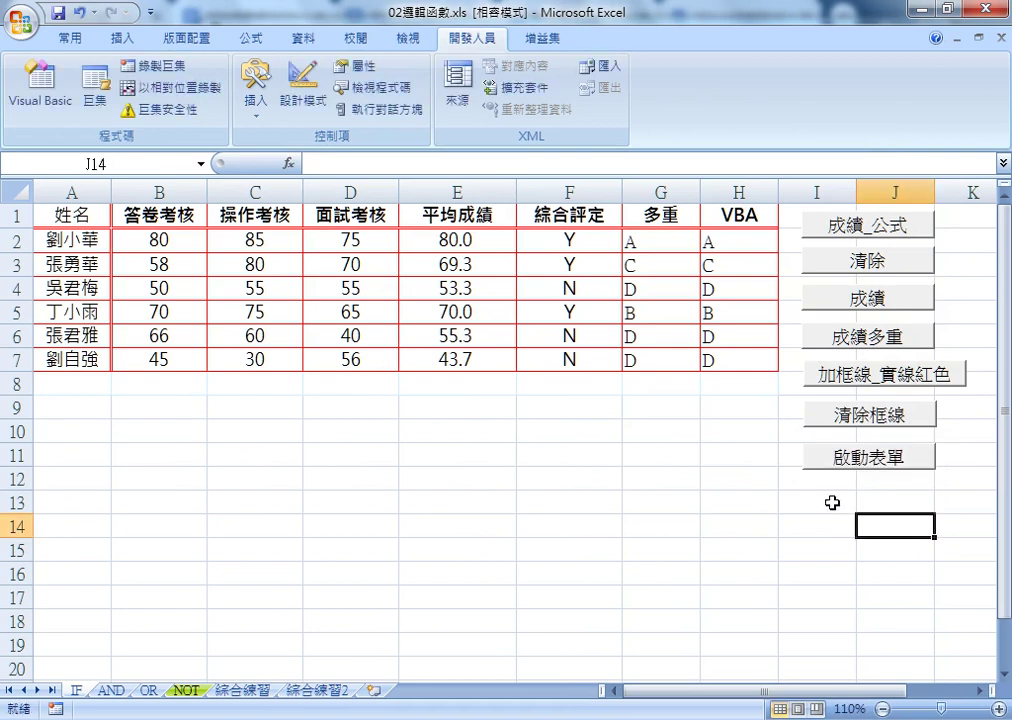